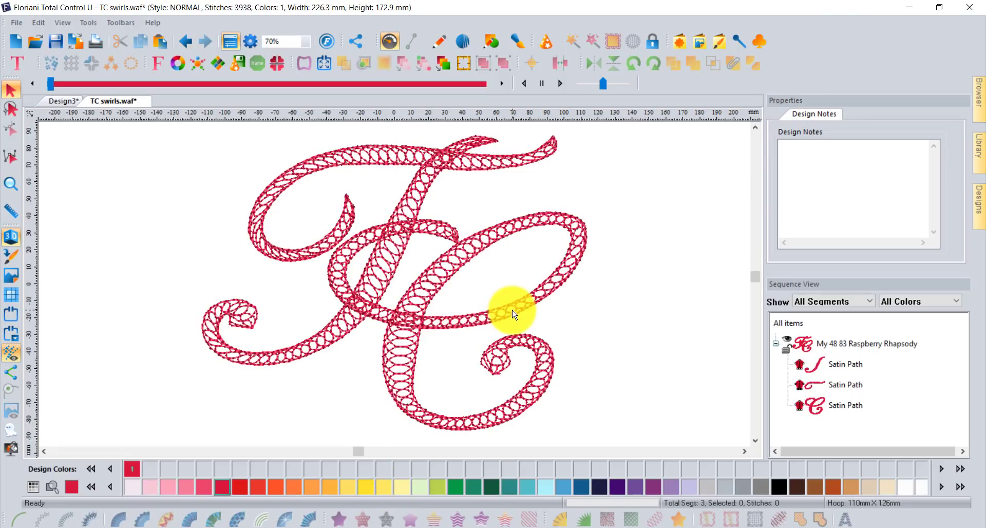
Replay the sewing simulation, stop it, and check the C path's Spiral satin fill.
left_click(557, 85)
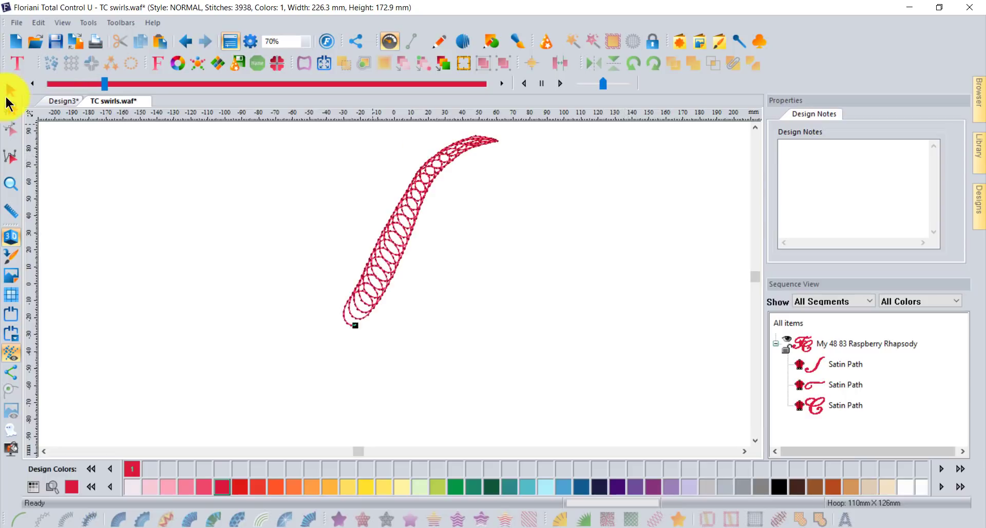
left_click(10, 90)
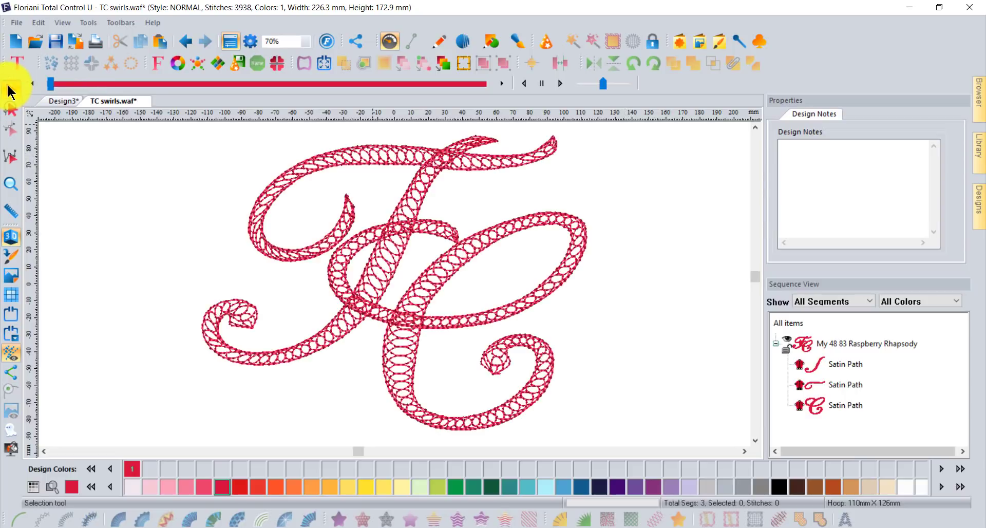
left_click(418, 349)
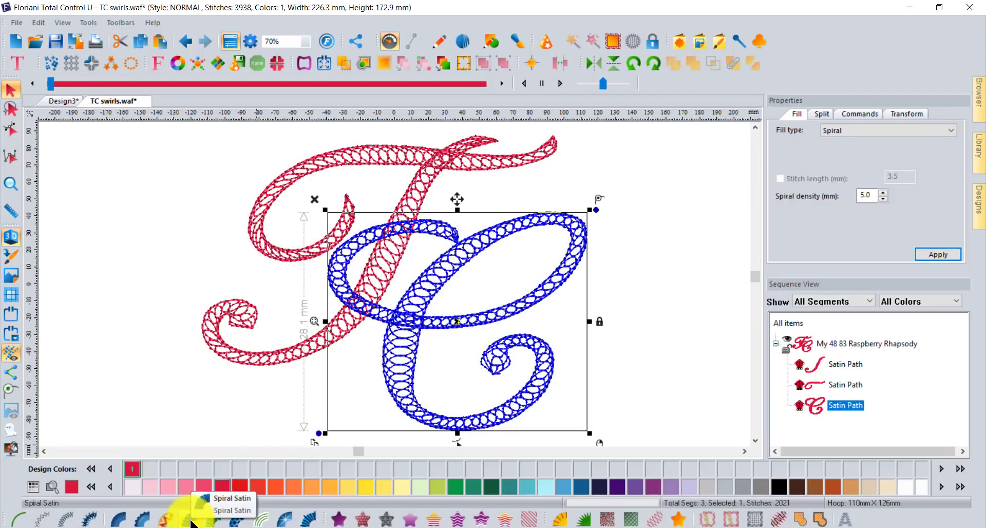
left_click(668, 243)
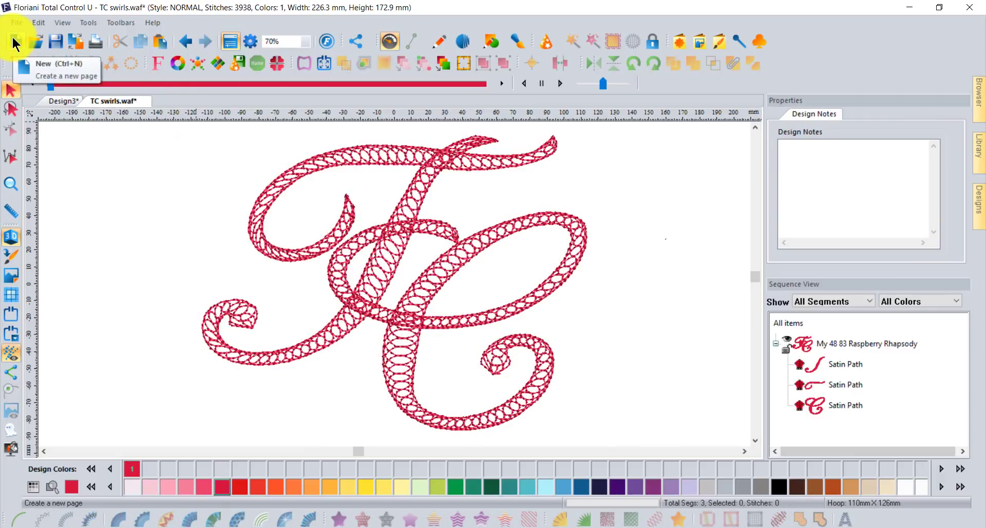
Create a new design and place default 'MY TEXT' lettering in BL Ana, 20 mm high.
left_click(15, 42)
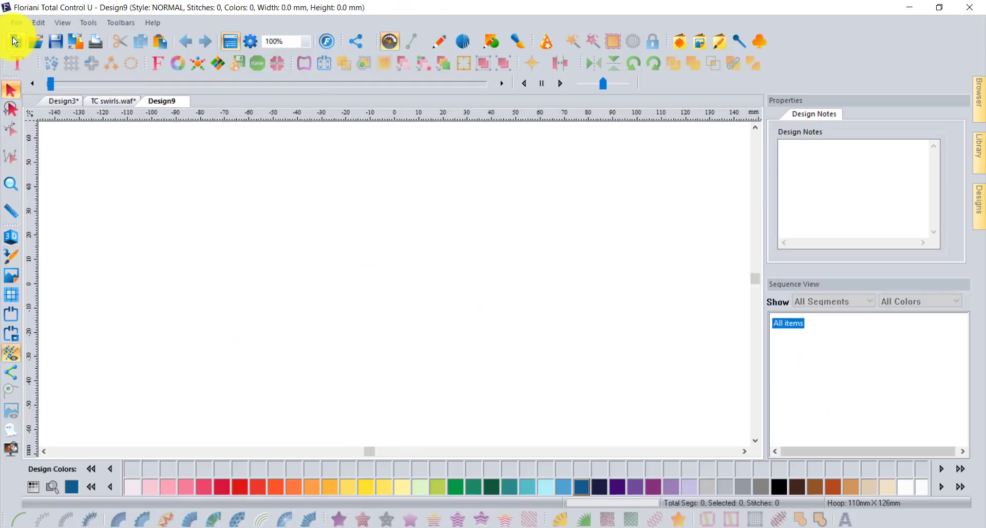
left_click(13, 64)
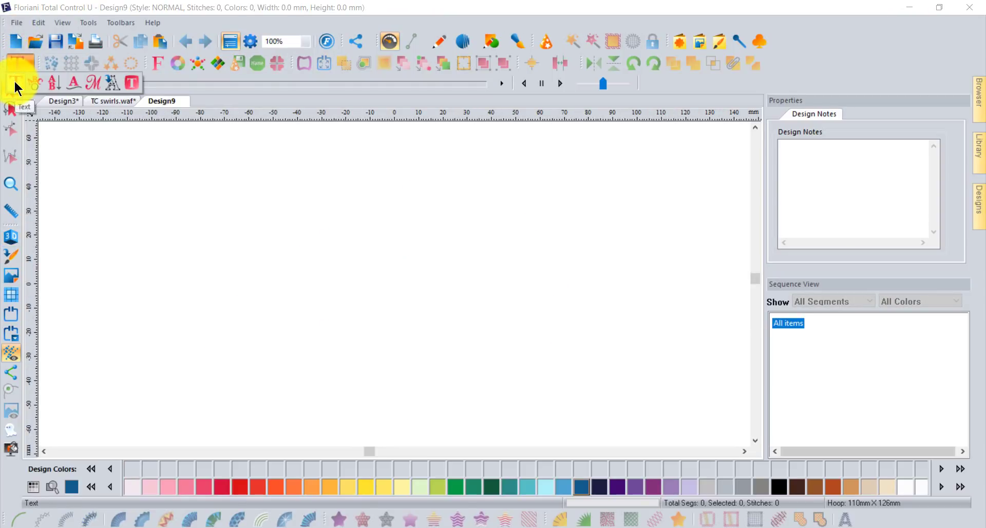
left_click(14, 85)
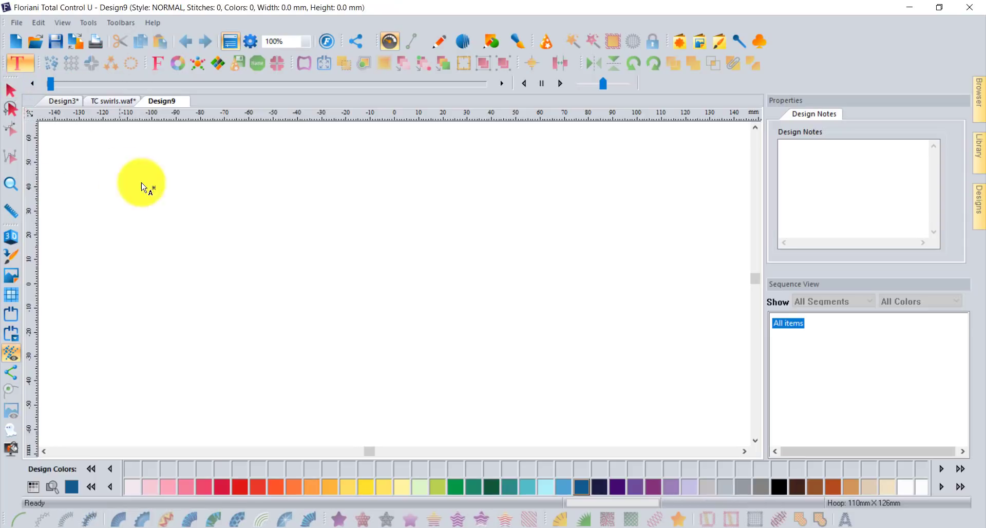
left_click(281, 221)
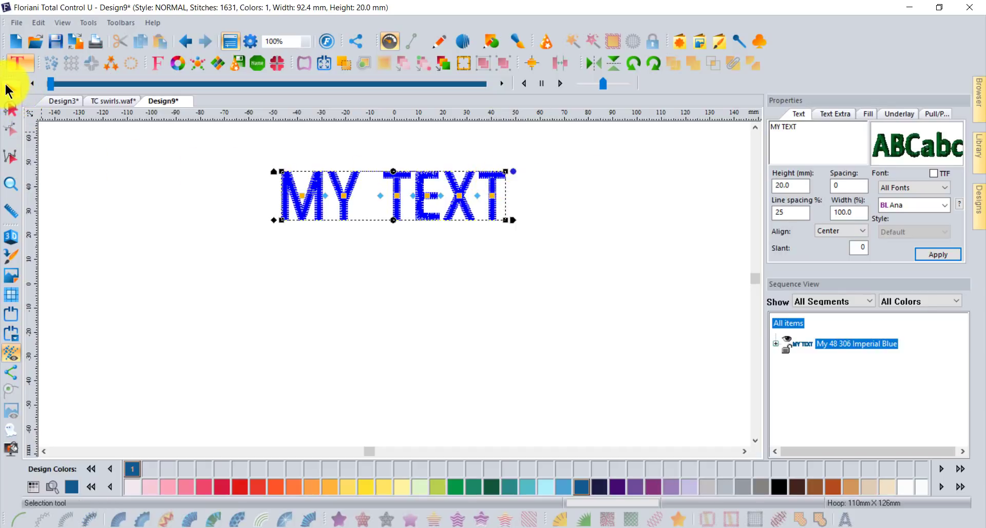
Scale the MY TEXT lettering to 190.8 × 41.3 mm and move it up and left.
left_click(10, 92)
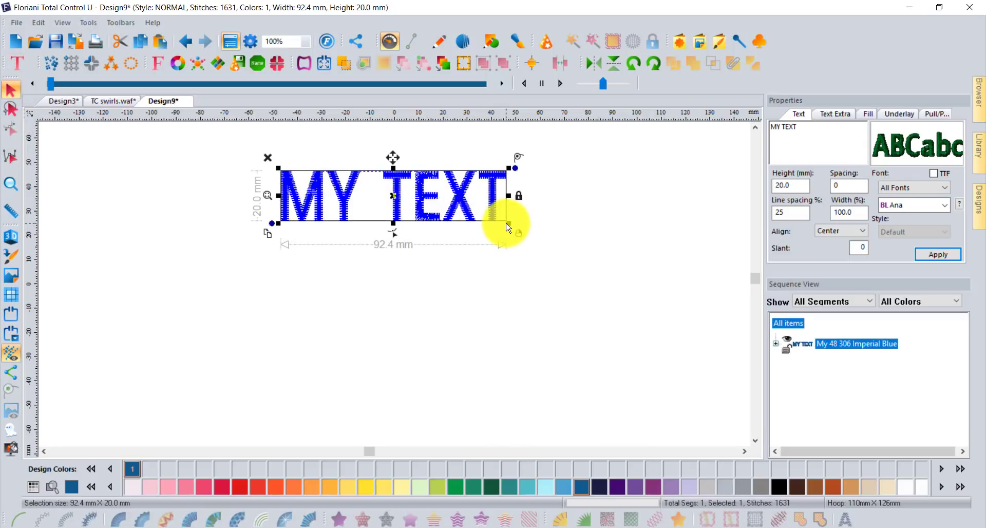
left_click_drag(507, 221, 728, 340)
left_click_drag(569, 223, 465, 206)
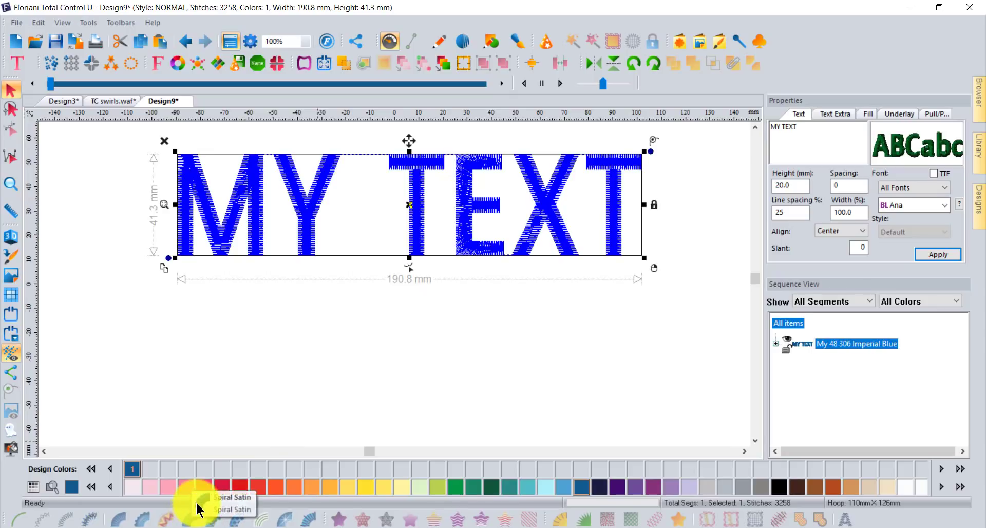
Change the lettering to 'TC' in the SC Anniversary script font and apply it.
left_click(917, 205)
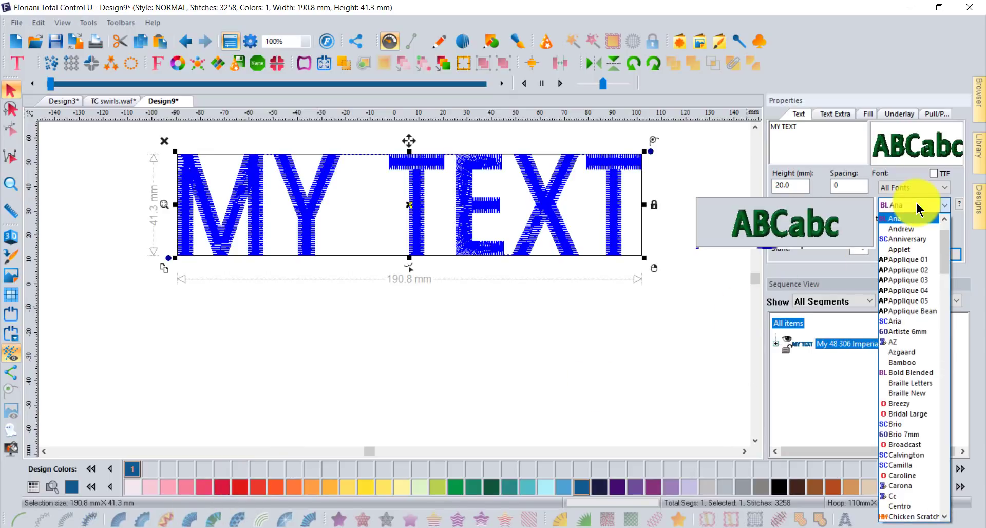
left_click(905, 239)
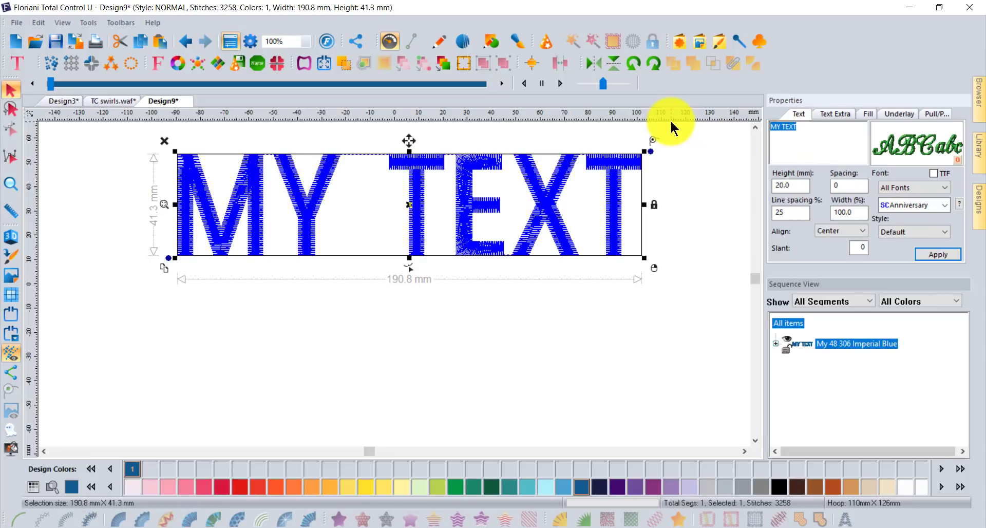
type("TC")
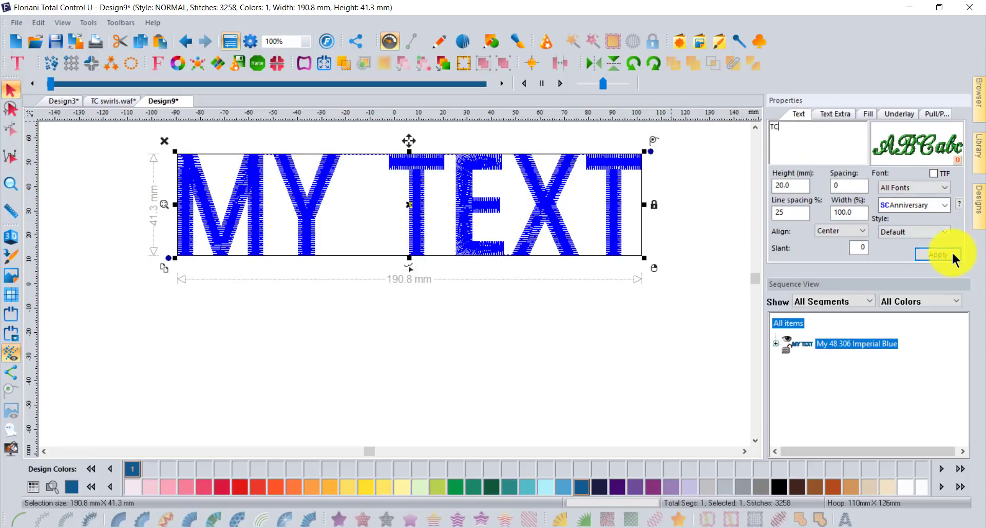
left_click(921, 256)
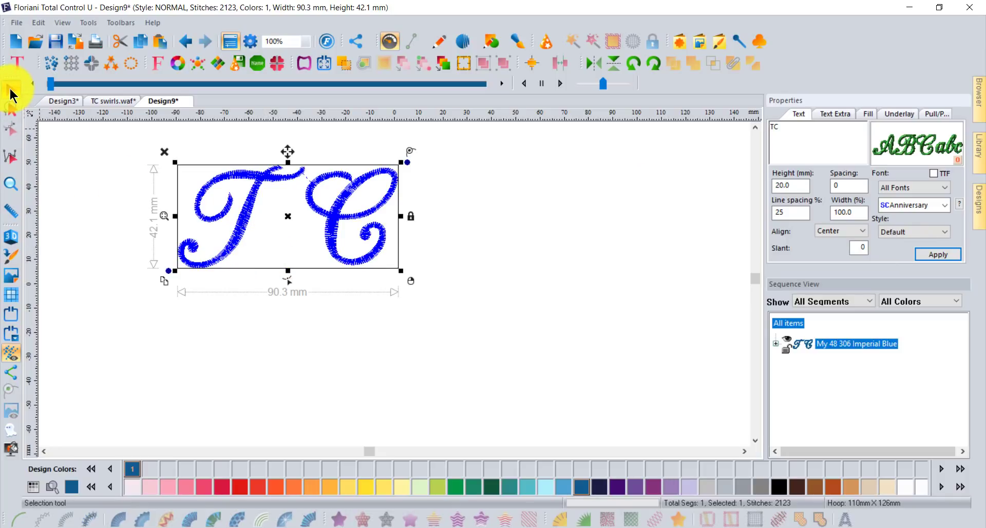
left_click(10, 94)
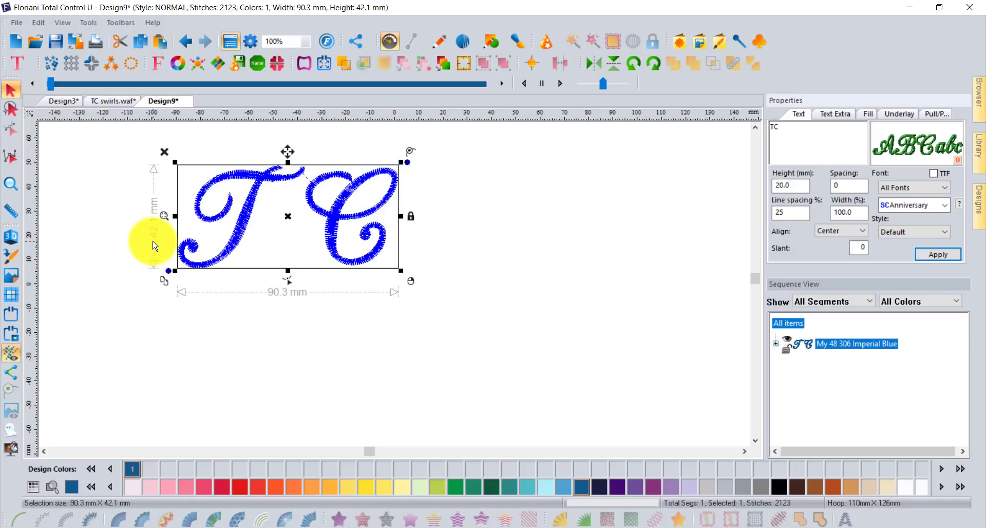
Switch measurements to inches, enlarge TC to 9.19 × 4.28 in, and shift it up-left.
right_click(428, 111)
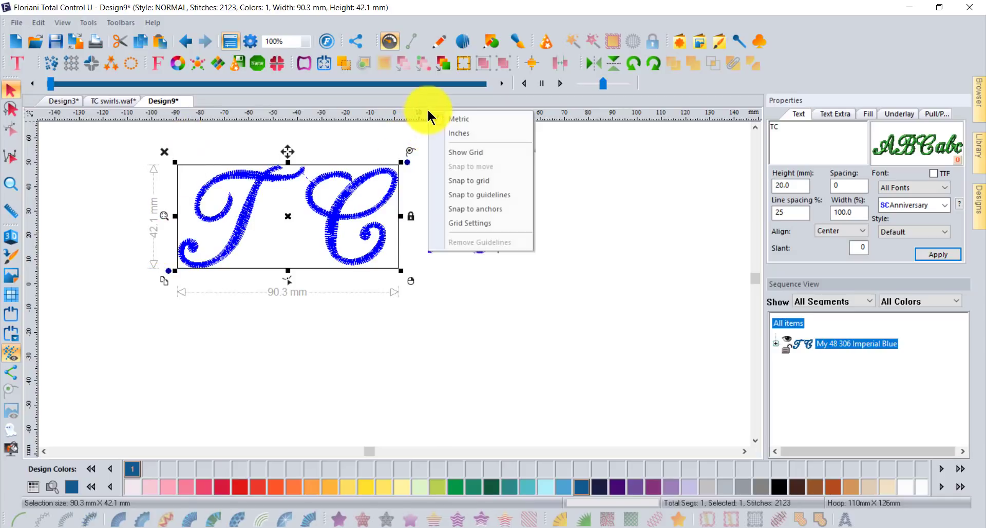
left_click(464, 132)
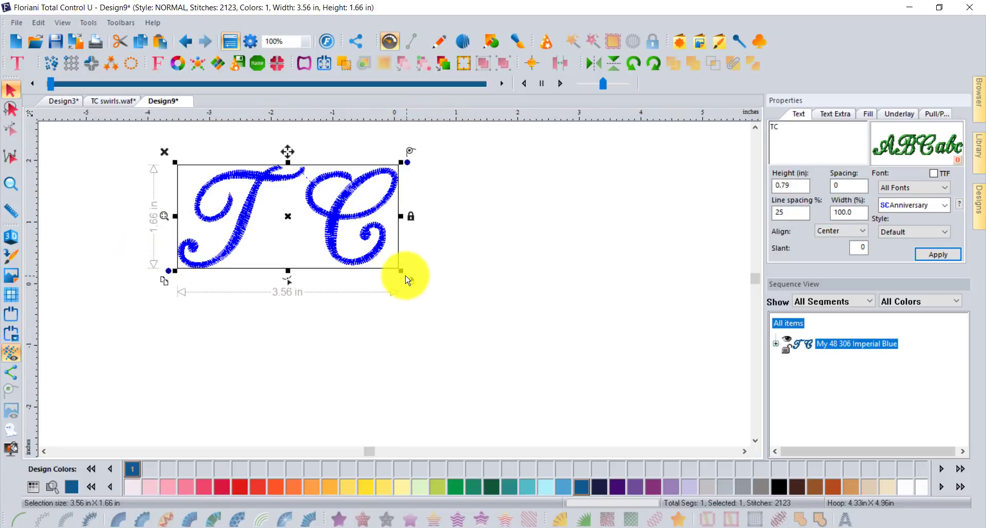
left_click_drag(401, 271, 655, 367)
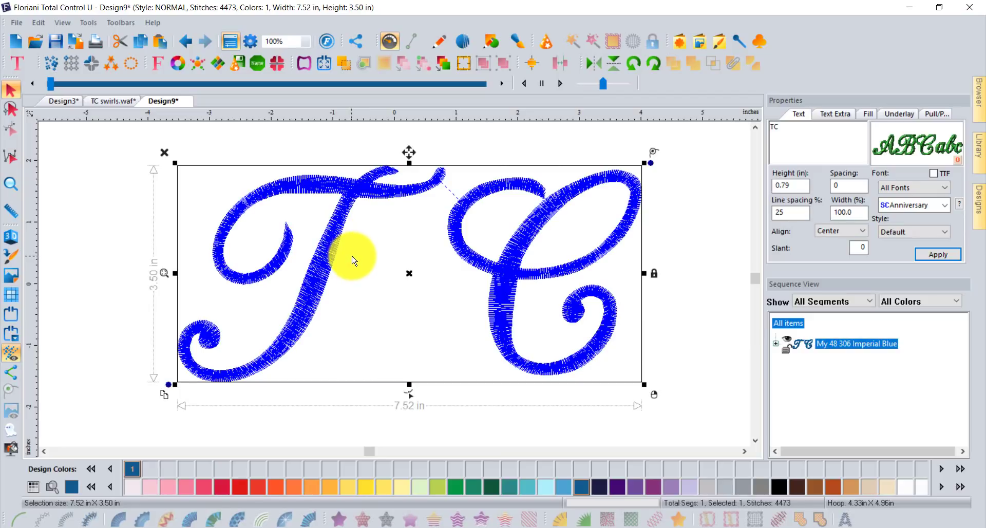
scroll(462, 259, "down", 2)
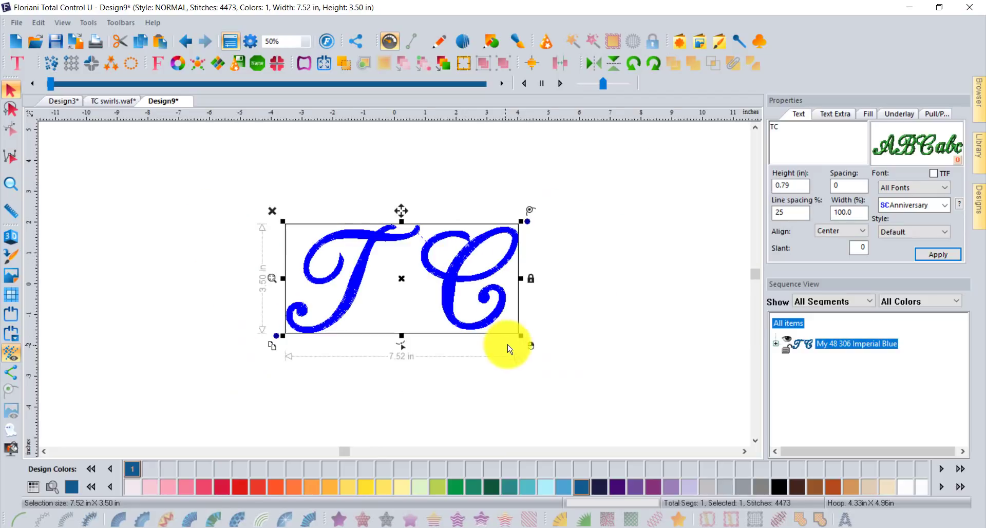
left_click_drag(518, 334, 573, 360)
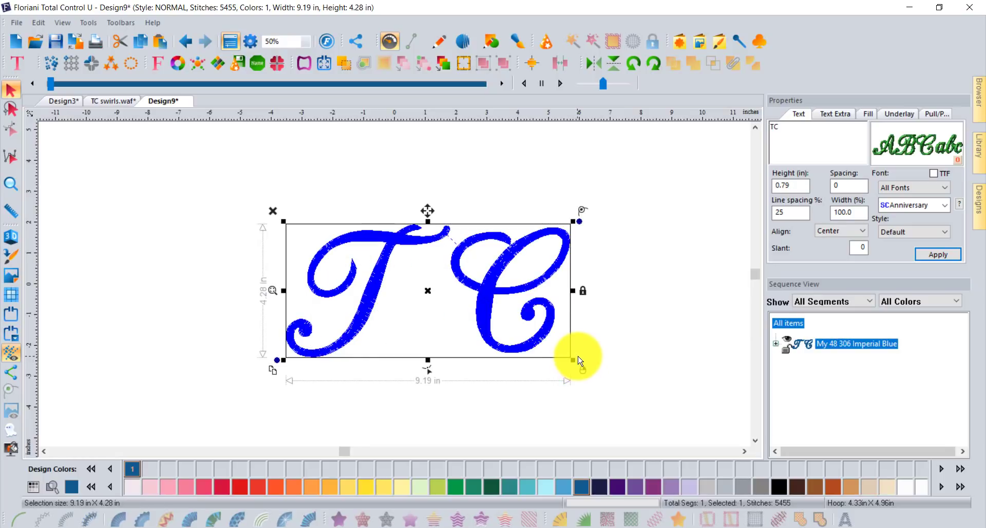
left_click_drag(492, 277, 450, 240)
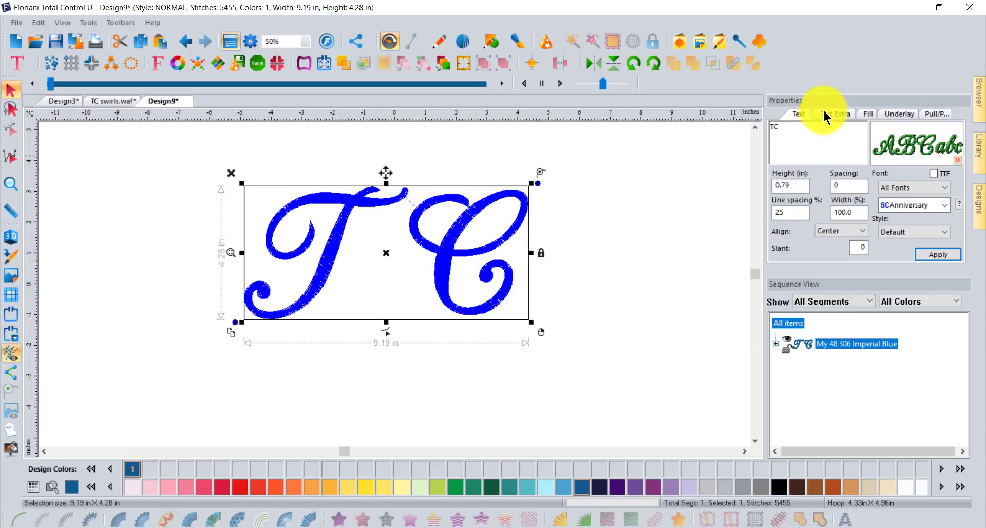
left_click(871, 115)
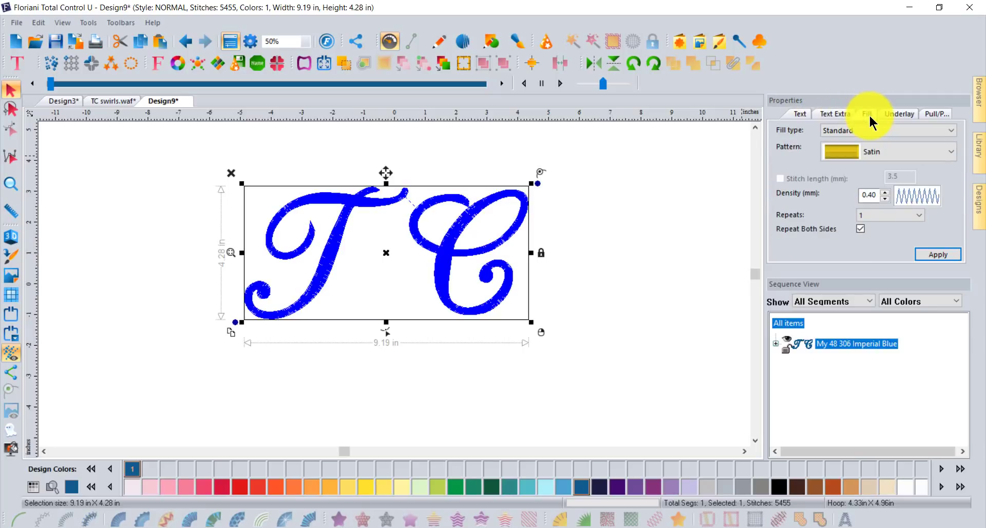
left_click(890, 153)
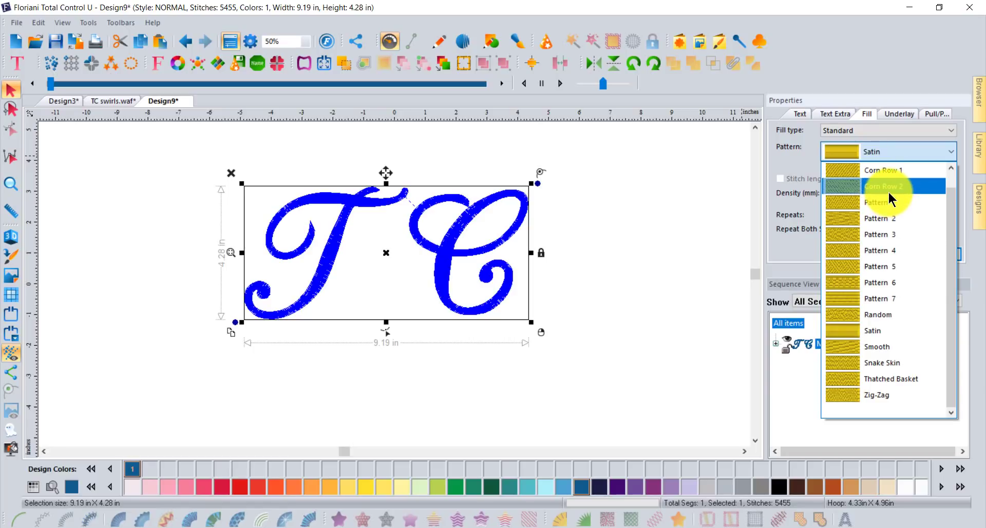
left_click(786, 259)
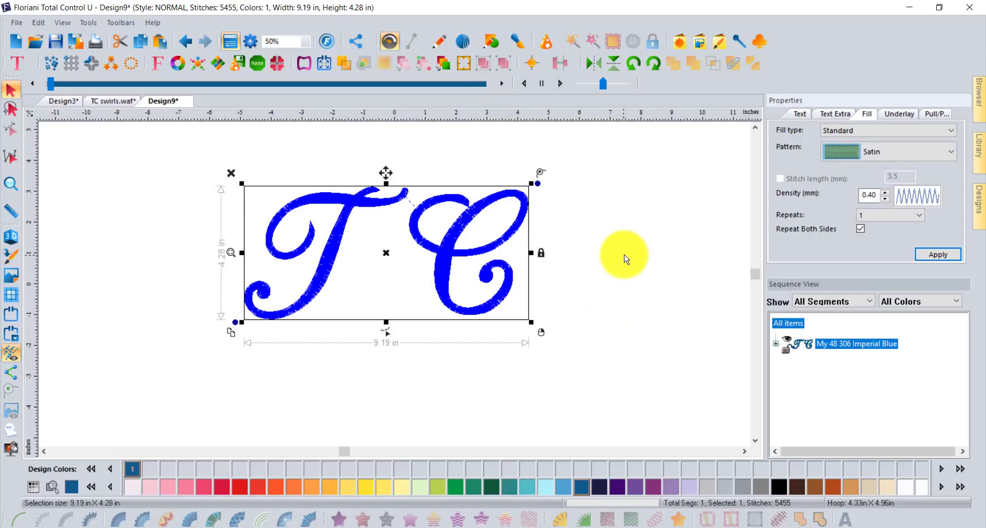
Select the TC text object in Sequence View and use Breakup Text to split it into two segments.
left_click(649, 276)
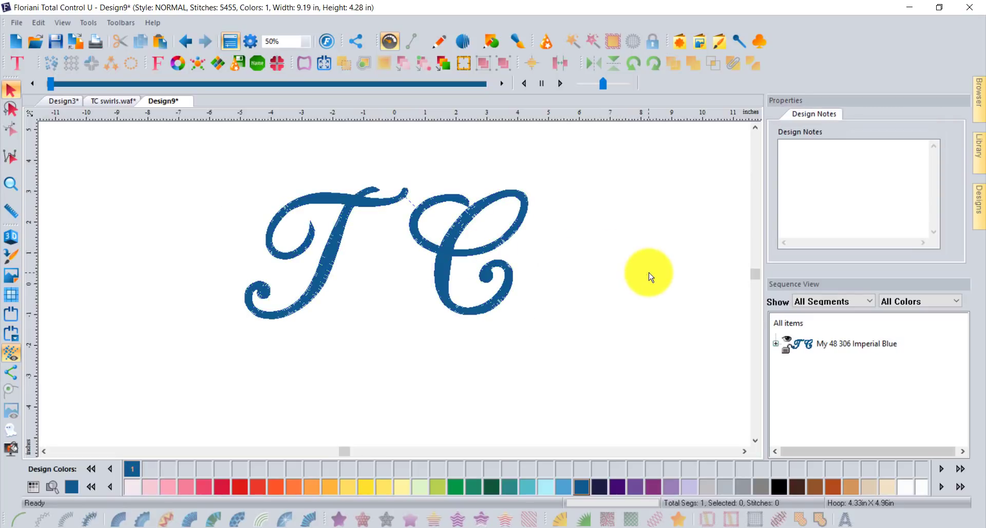
left_click(10, 94)
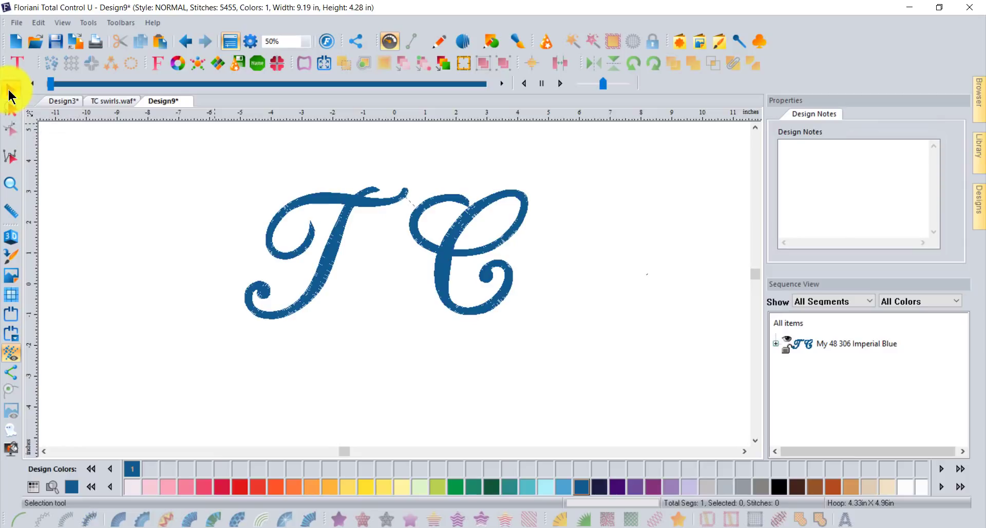
left_click(332, 245)
left_click(840, 345)
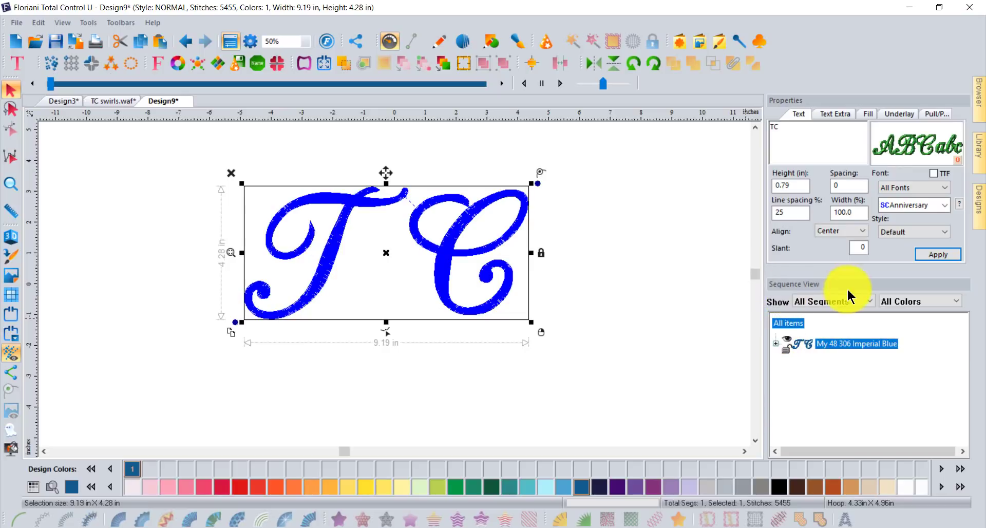
left_click(776, 344)
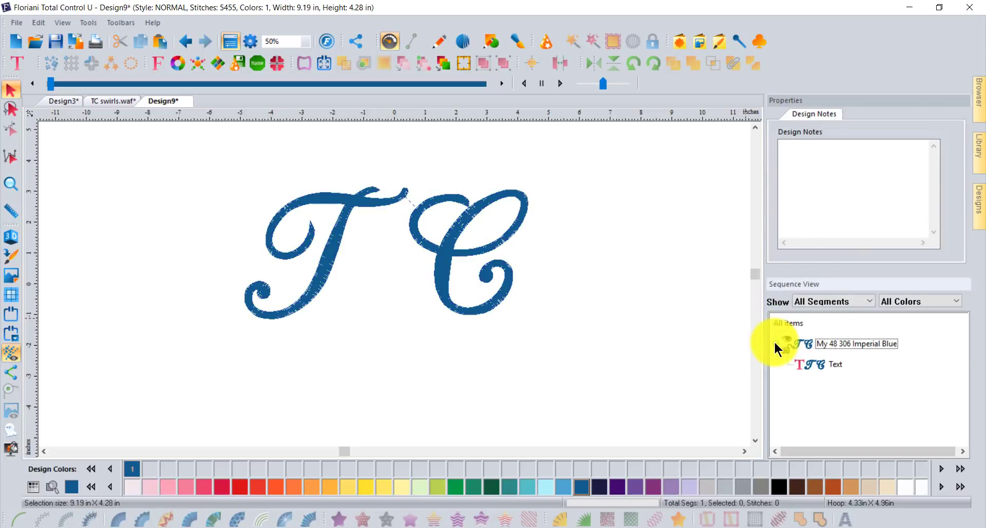
left_click(813, 364)
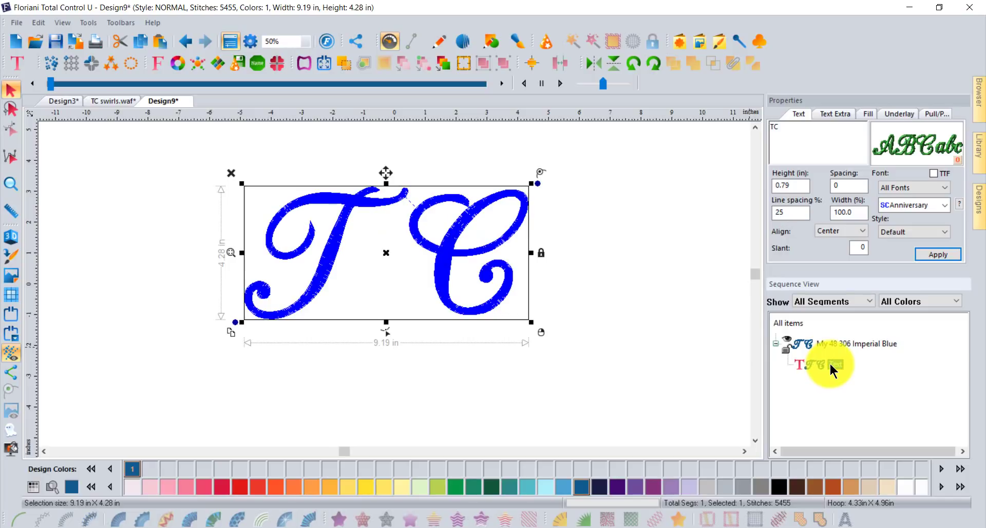
right_click(451, 244)
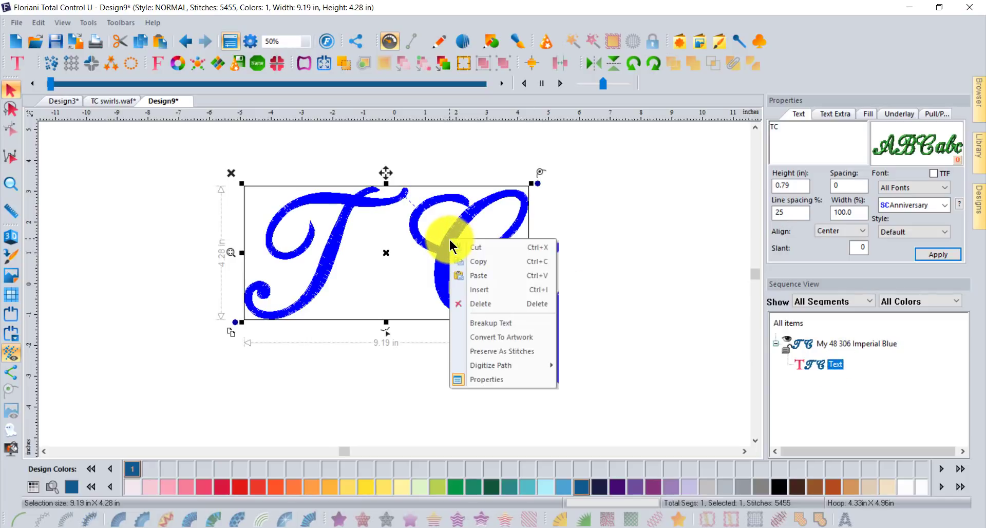
left_click(521, 327)
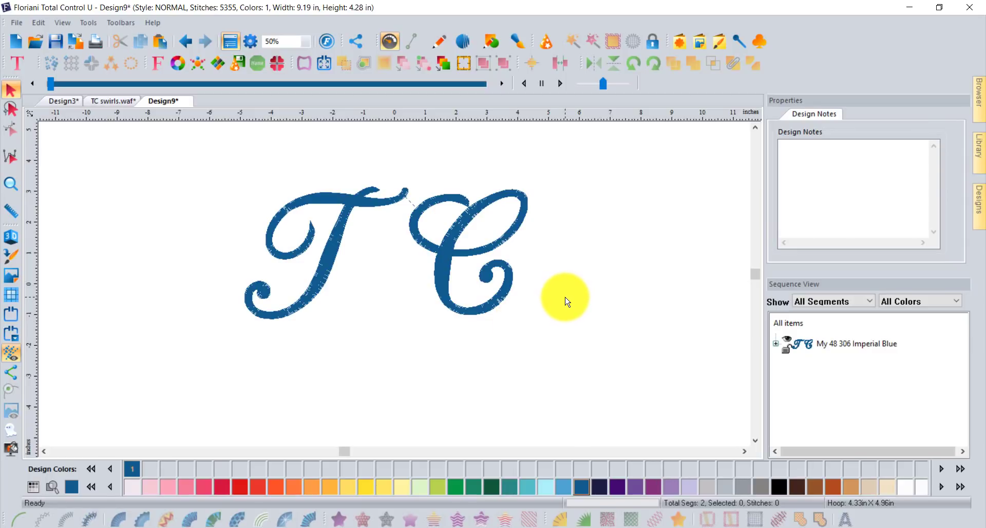
Apply Spiral Satin to the C and T satin paths, totalling 2773 stitches.
left_click(775, 343)
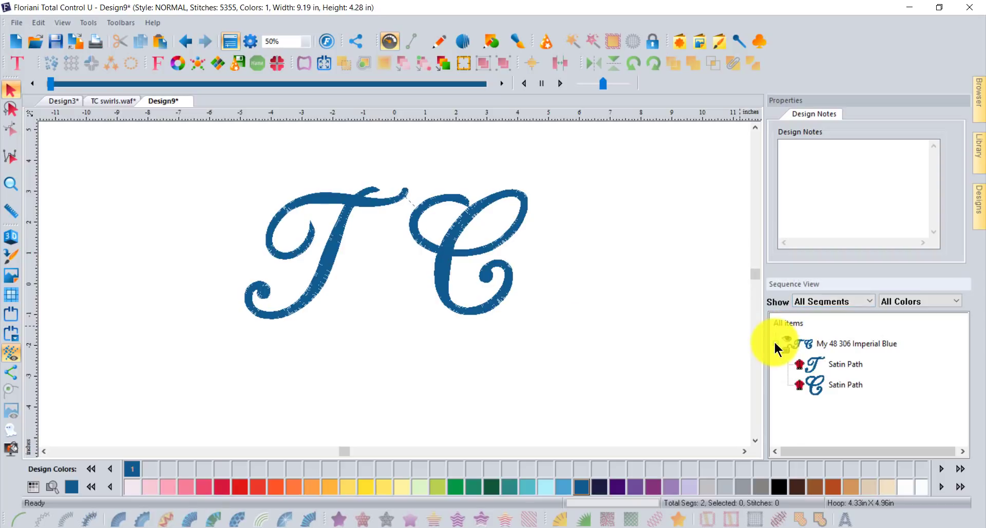
left_click(838, 363)
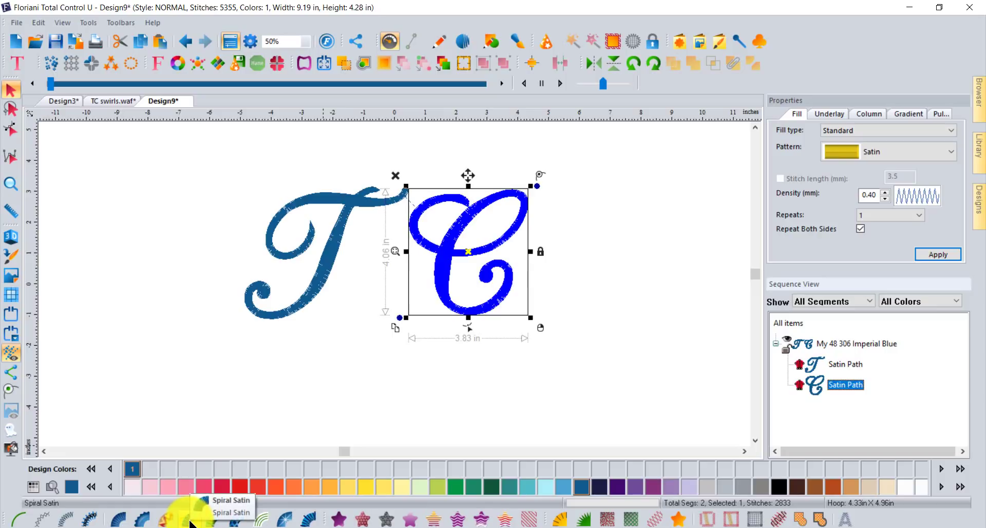
left_click(191, 522)
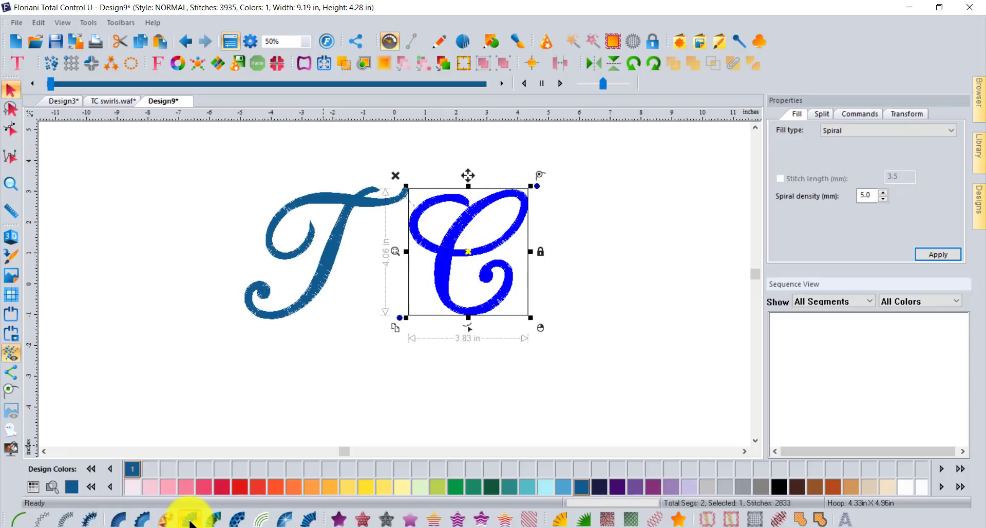
left_click(336, 250)
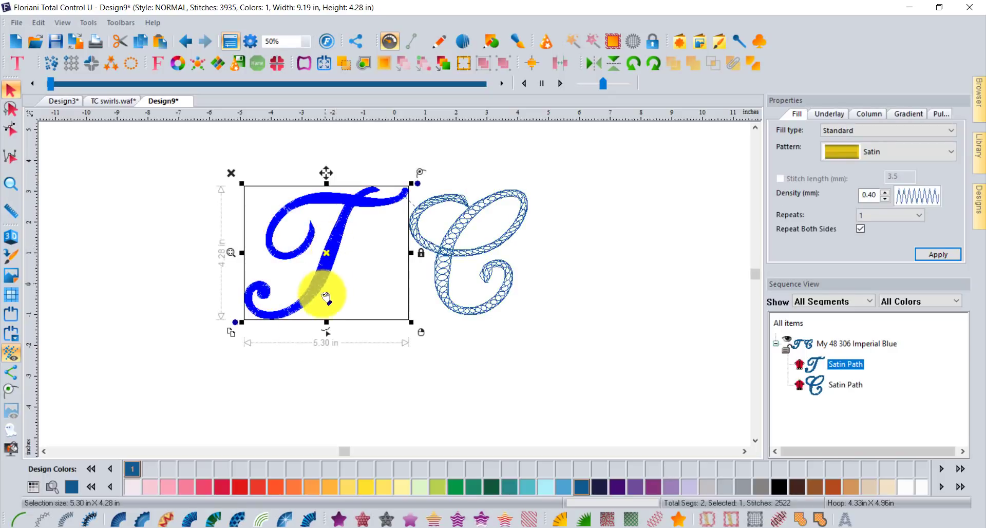
left_click(190, 521)
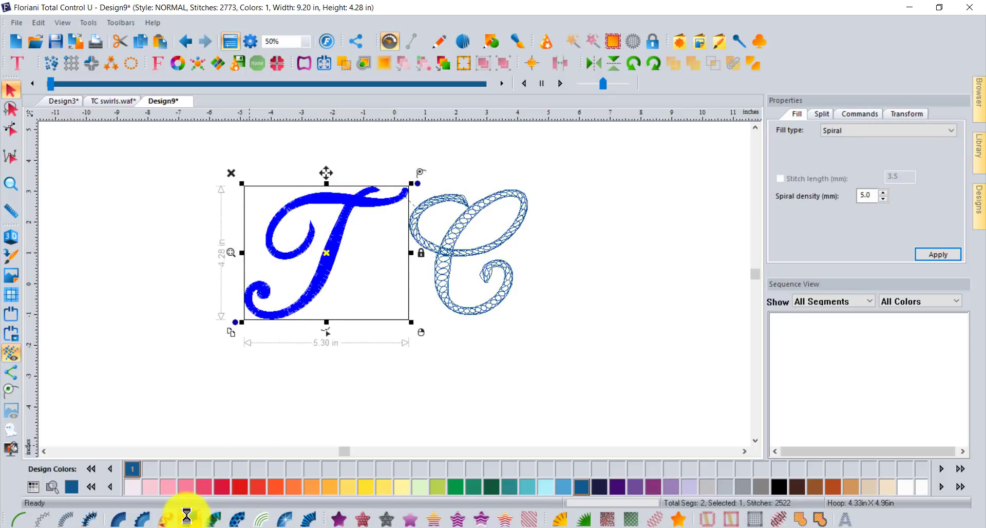
left_click(389, 390)
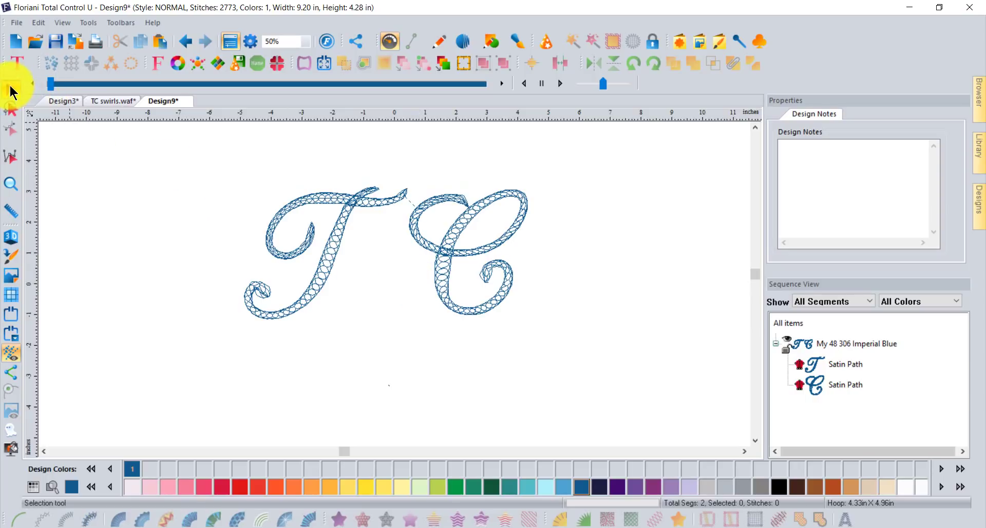
Move the C down-left to interlock with the T, then replay the monogram's stitch-out.
left_click(475, 218)
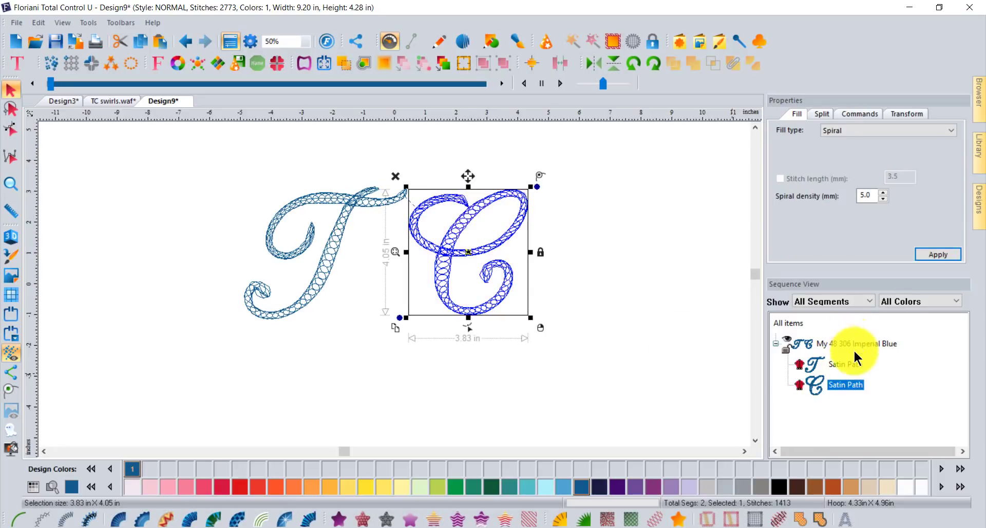
left_click_drag(456, 224, 355, 270)
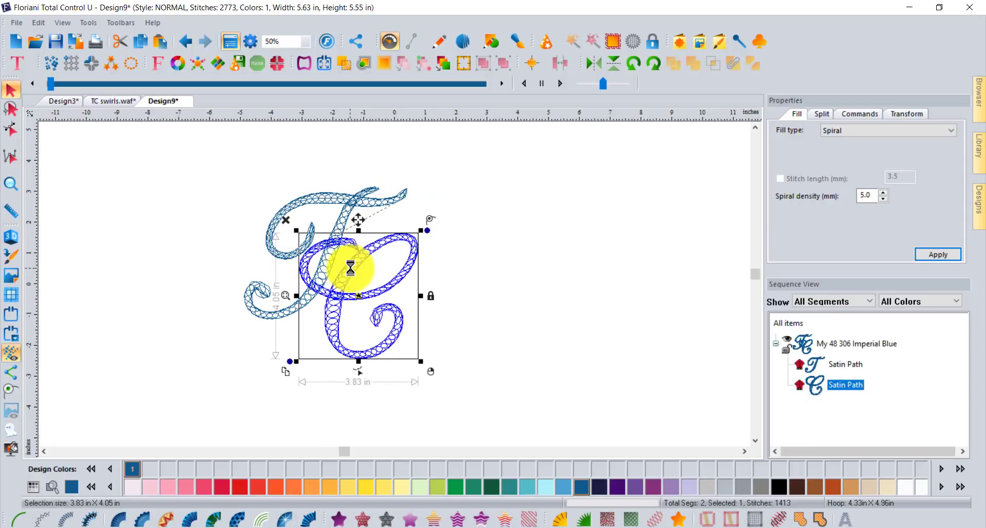
left_click(488, 284)
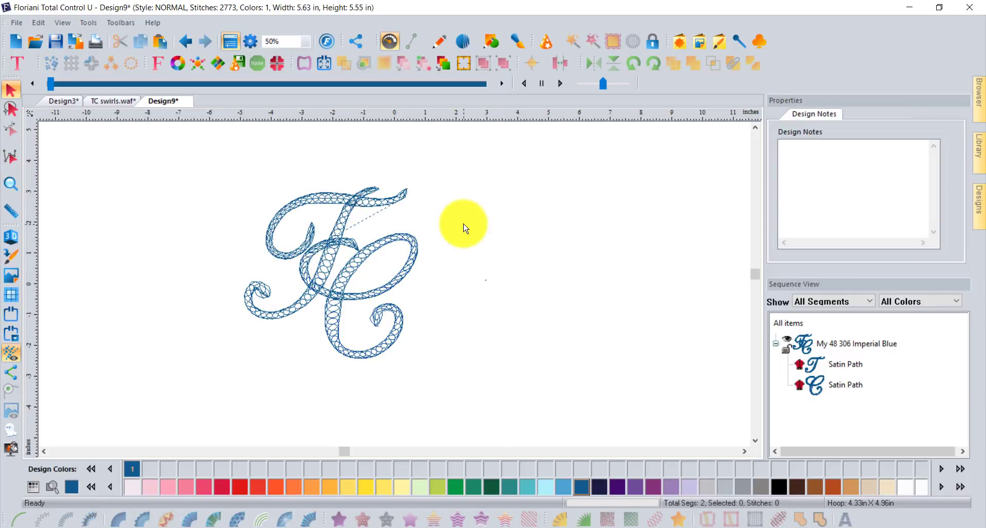
left_click_drag(47, 79, 509, 111)
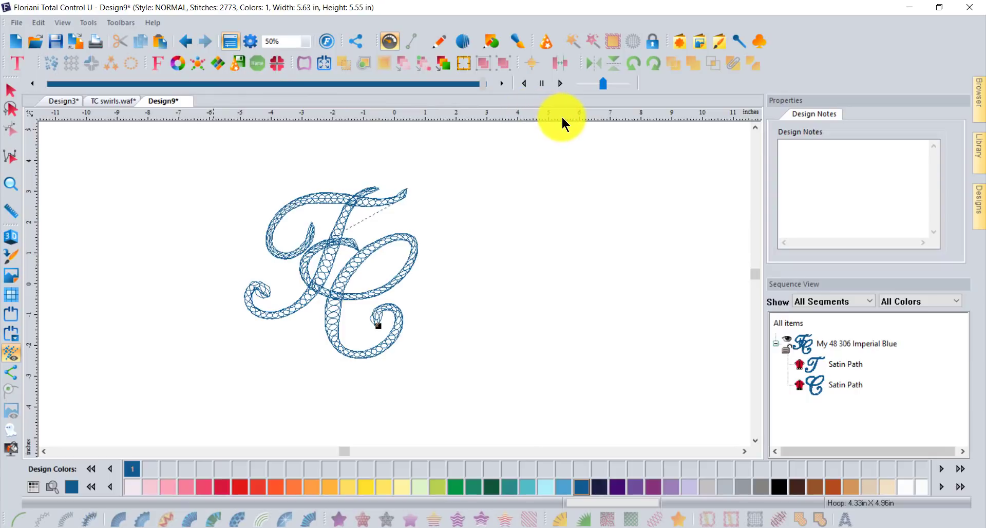
Create a new design holding the orange Bird 003 custom shape, 3.35 × 2.09 in.
left_click(14, 42)
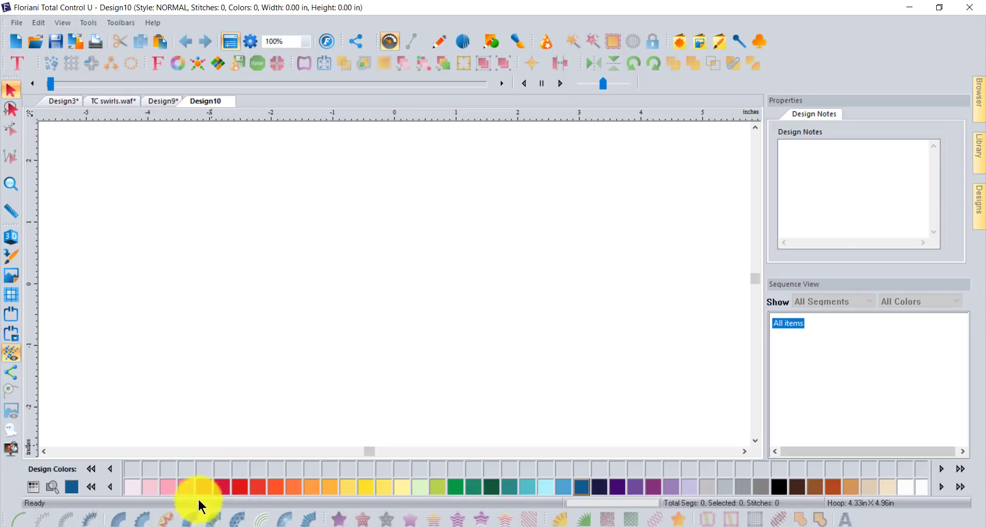
left_click(679, 45)
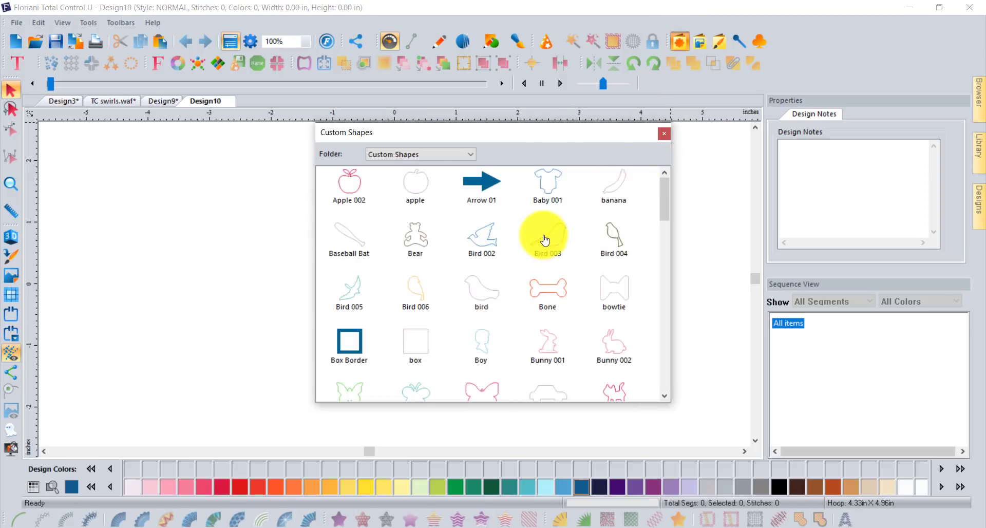
double_click(549, 235)
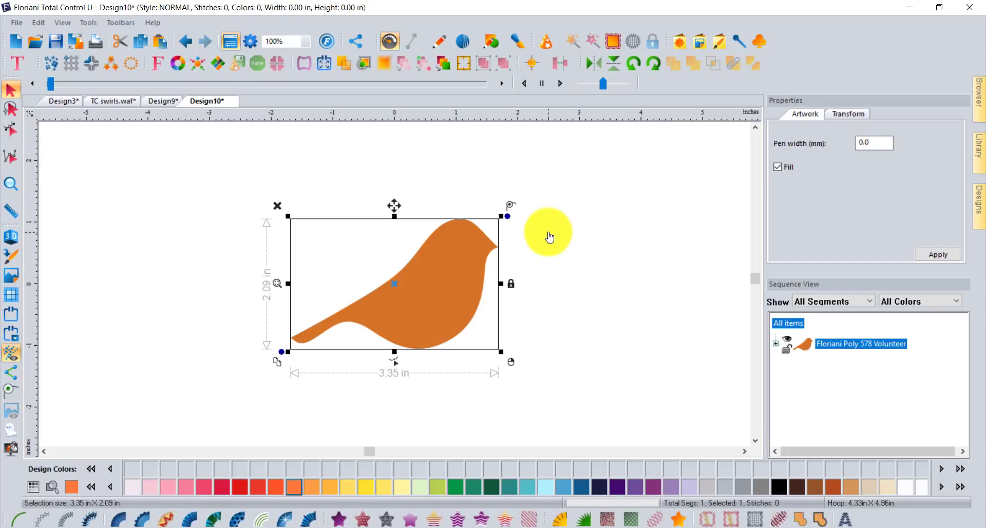
left_click(775, 342)
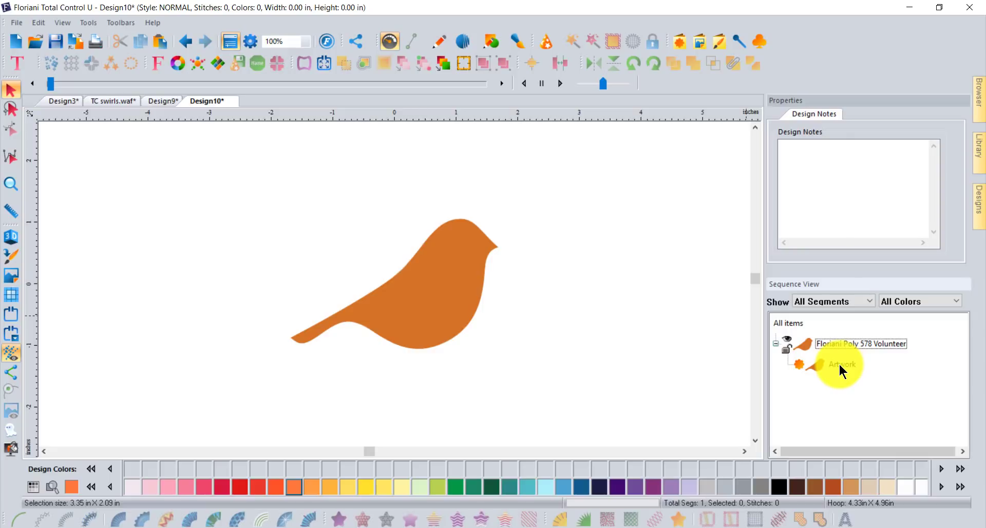
Convert the bird artwork to Spiral Satin with a slanted inclination line across its body.
left_click(839, 362)
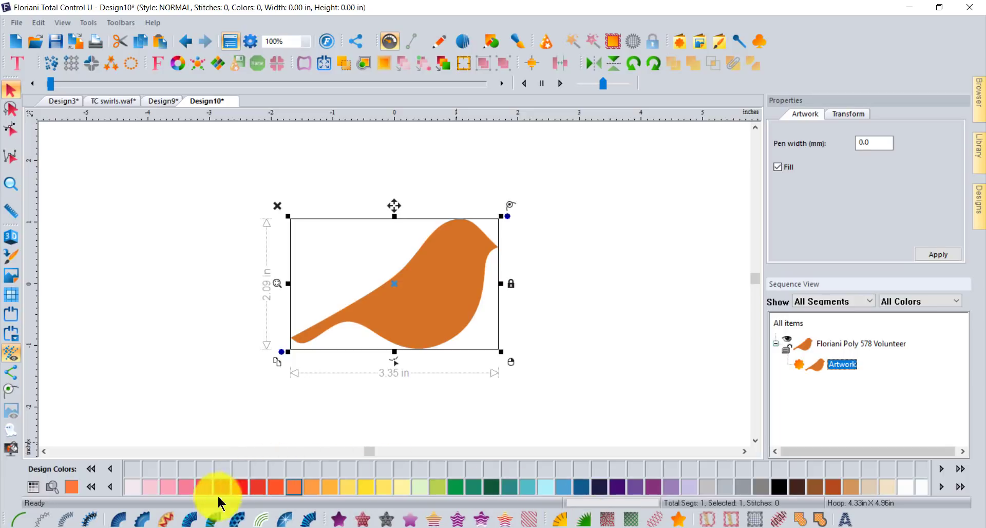
left_click(190, 522)
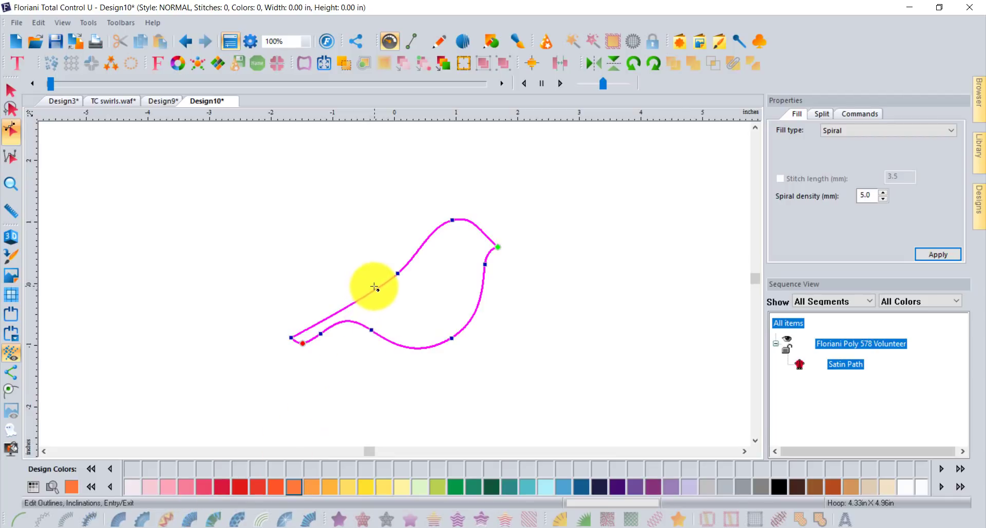
left_click(413, 256)
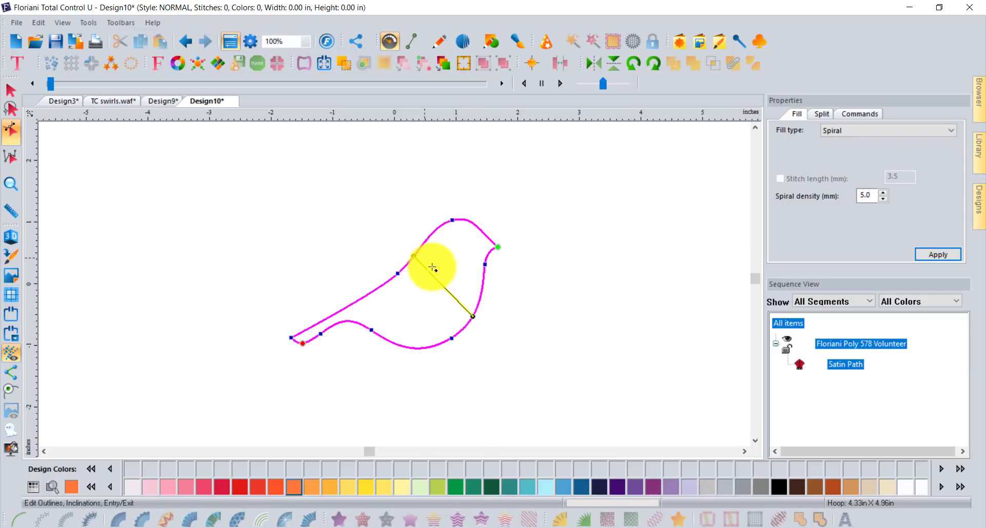
left_click(473, 316)
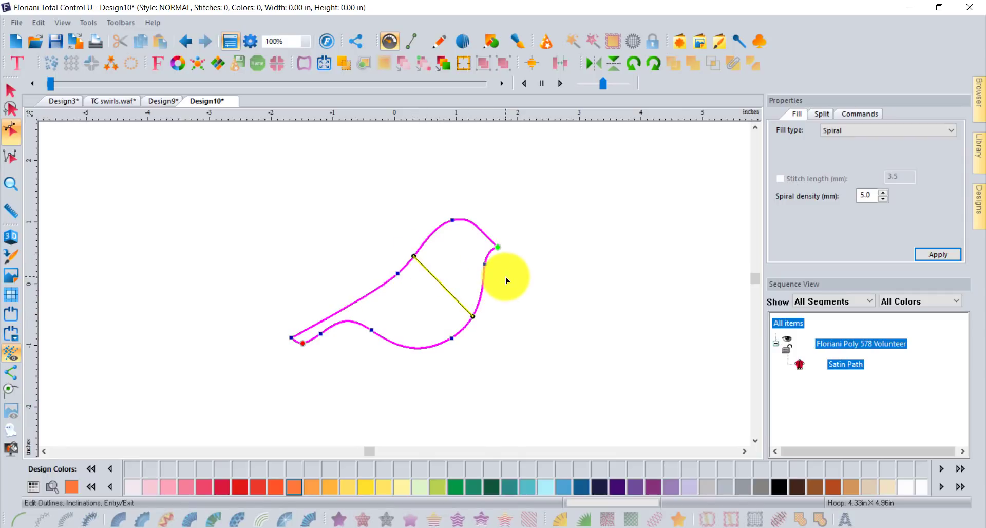
key("Return")
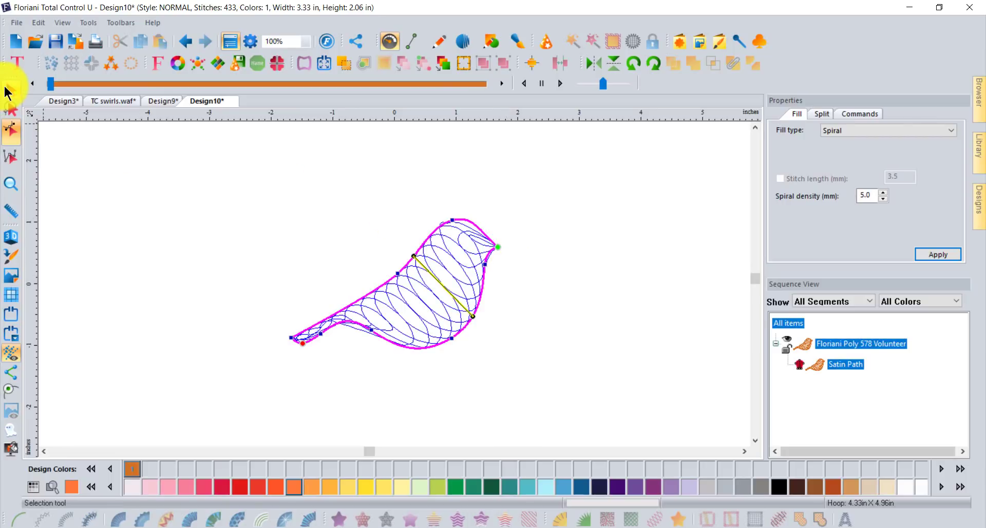
Draw a tall 1.28 by 3.02 in ellipse right of the bird and select its artwork.
left_click(6, 92)
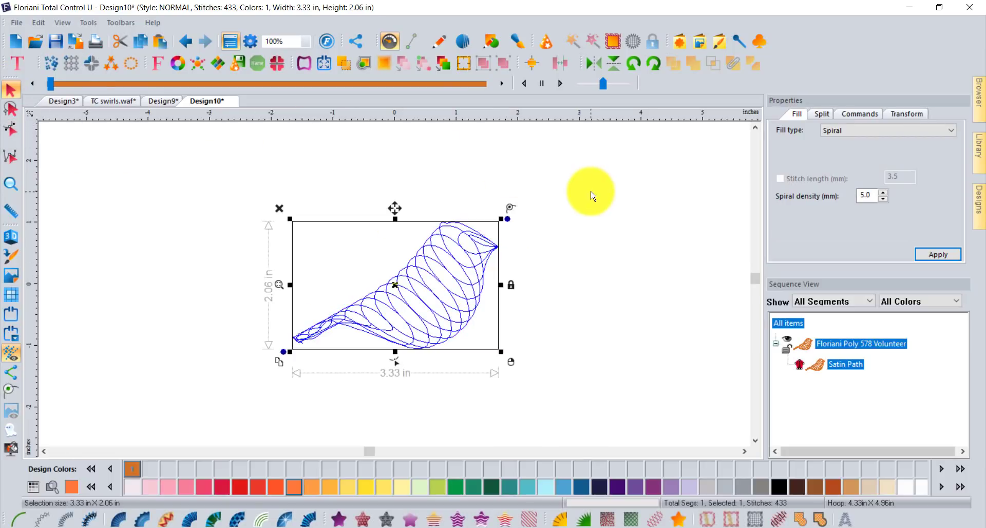
left_click(495, 43)
left_click(506, 60)
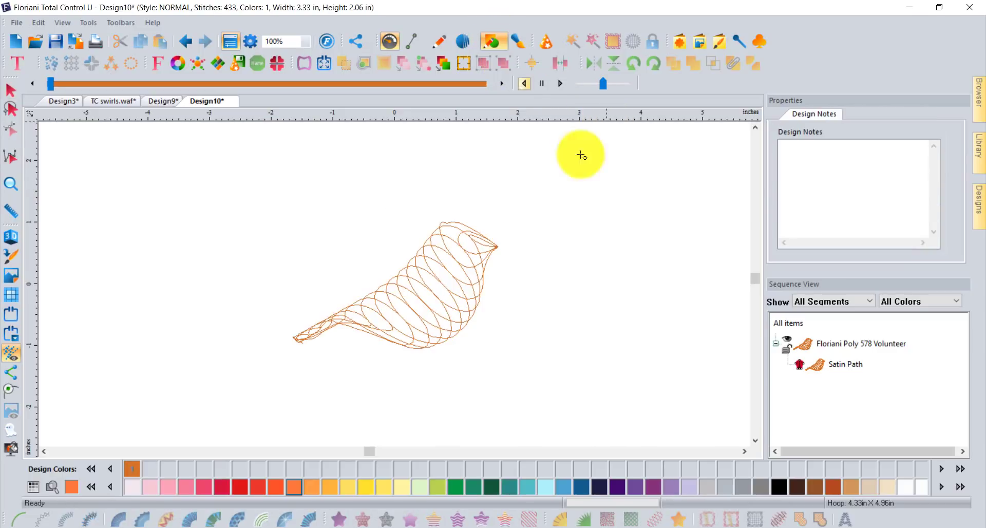
left_click_drag(586, 197, 666, 383)
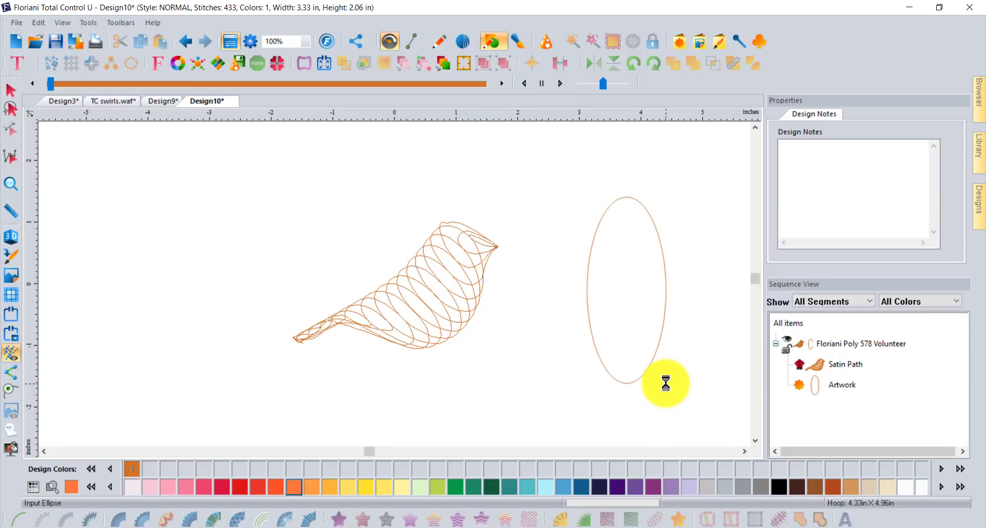
left_click(842, 385)
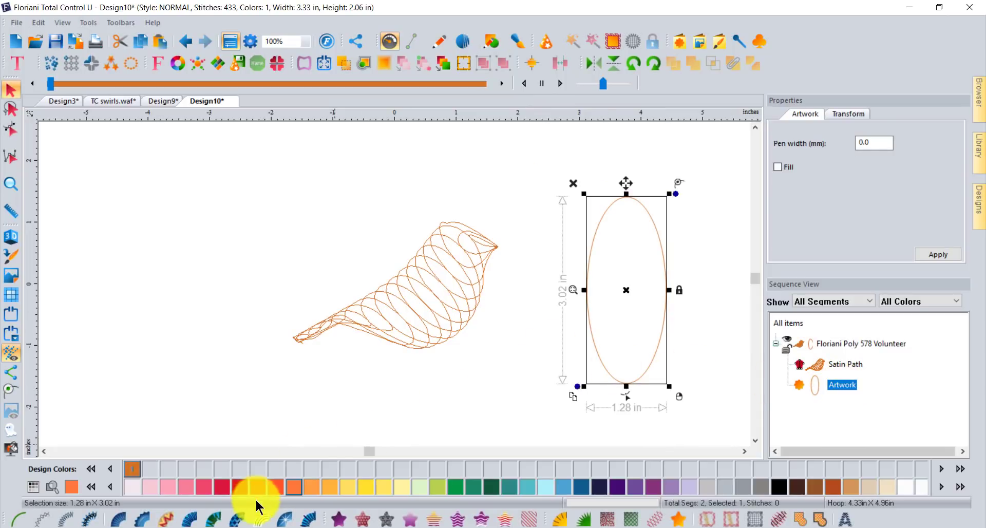
Convert the ellipse to spiral satin with a horizontal left-to-right stitch-direction line.
left_click(191, 523)
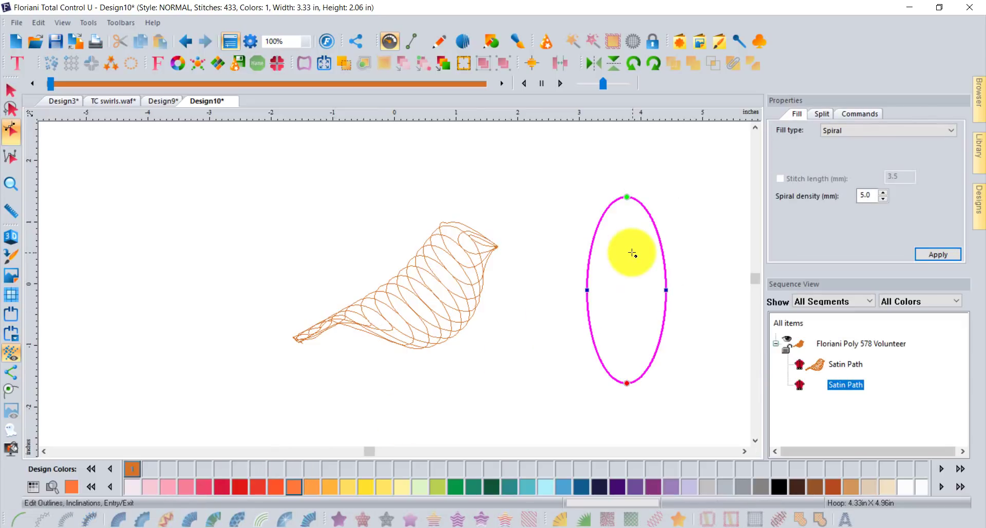
left_click(588, 264)
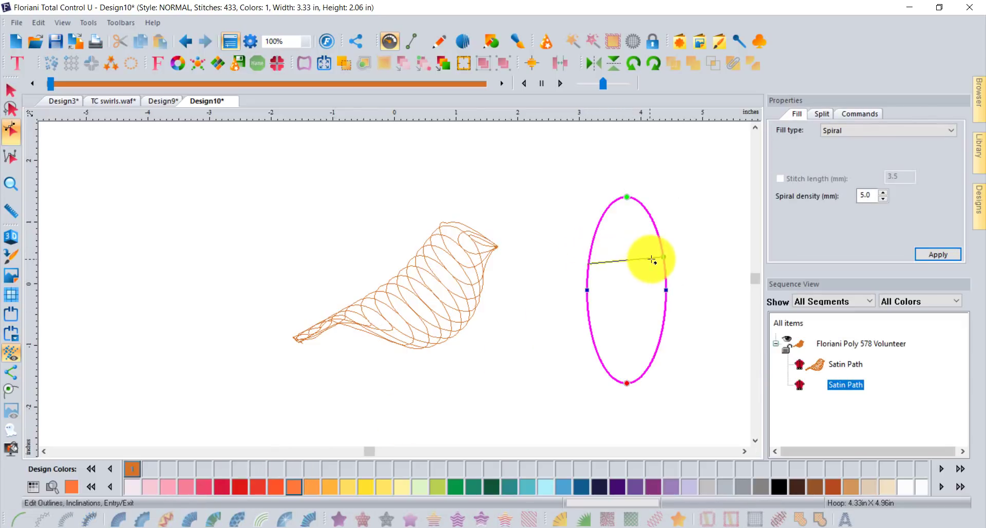
left_click(665, 262)
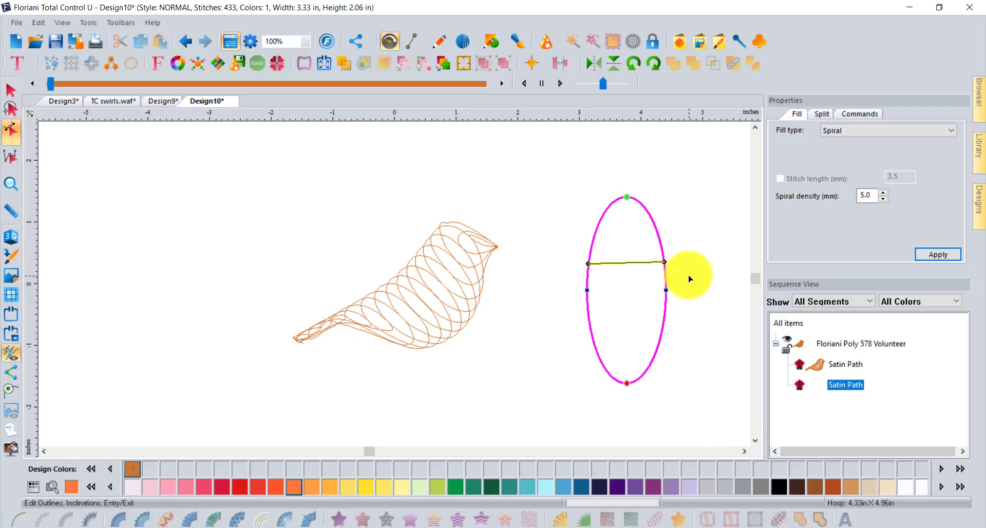
key("Return")
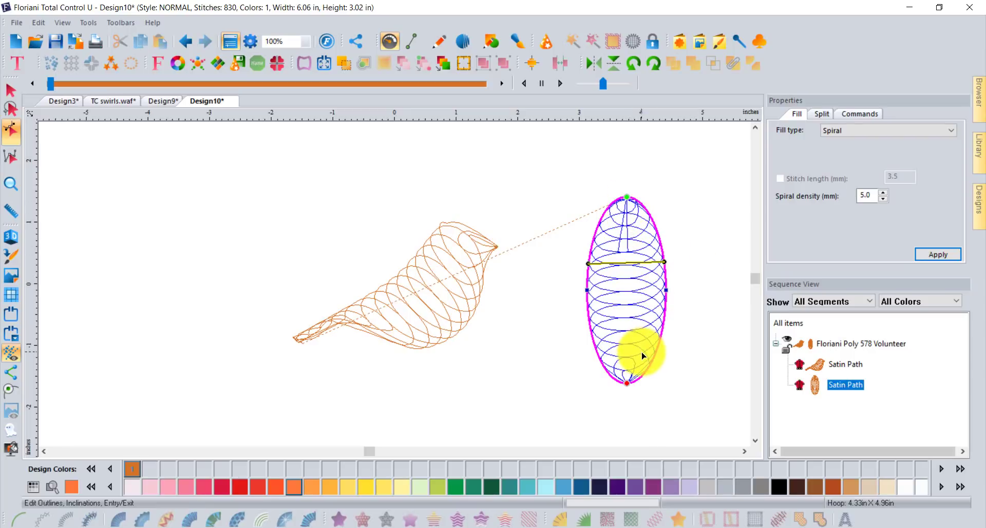
Put the ellipse's entry point at its top and exit on its right edge, regenerating to 871 stitches.
left_click(664, 264)
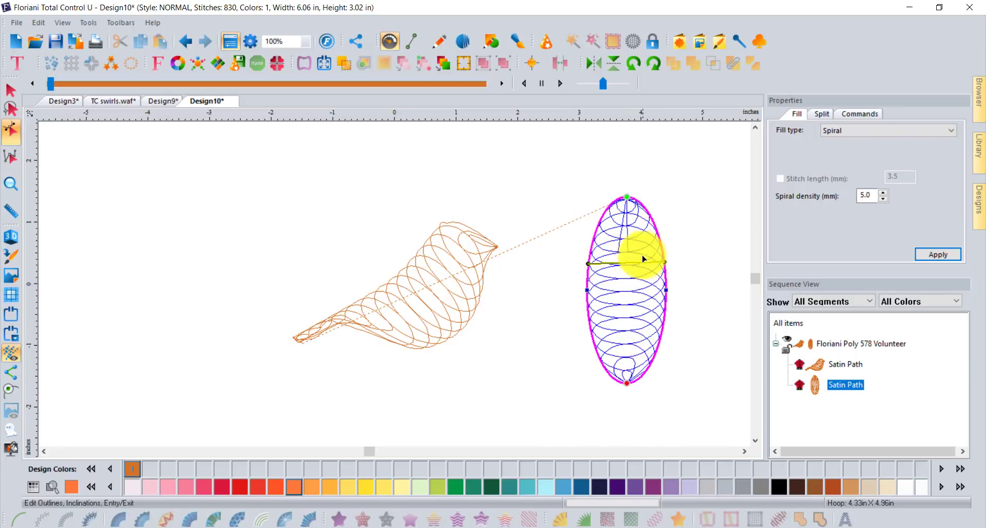
left_click(628, 207)
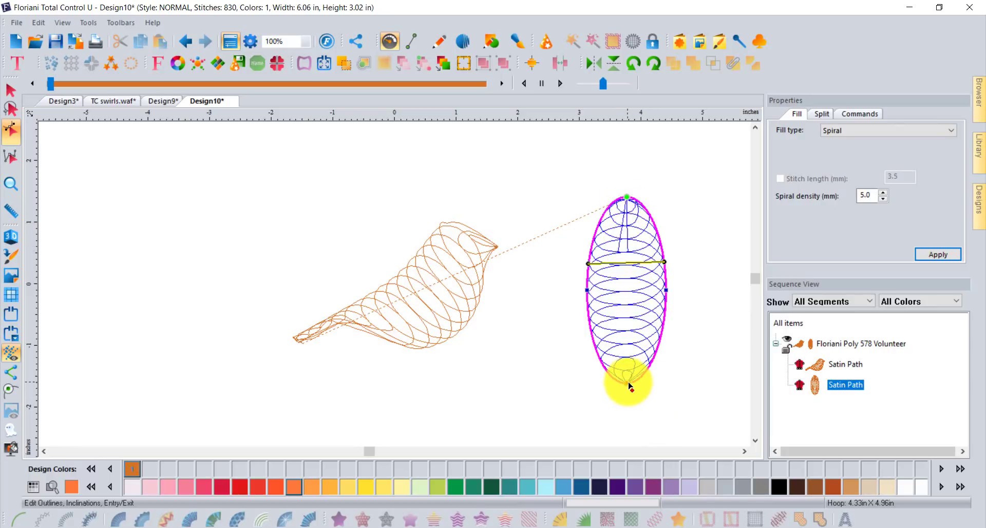
left_click(677, 276)
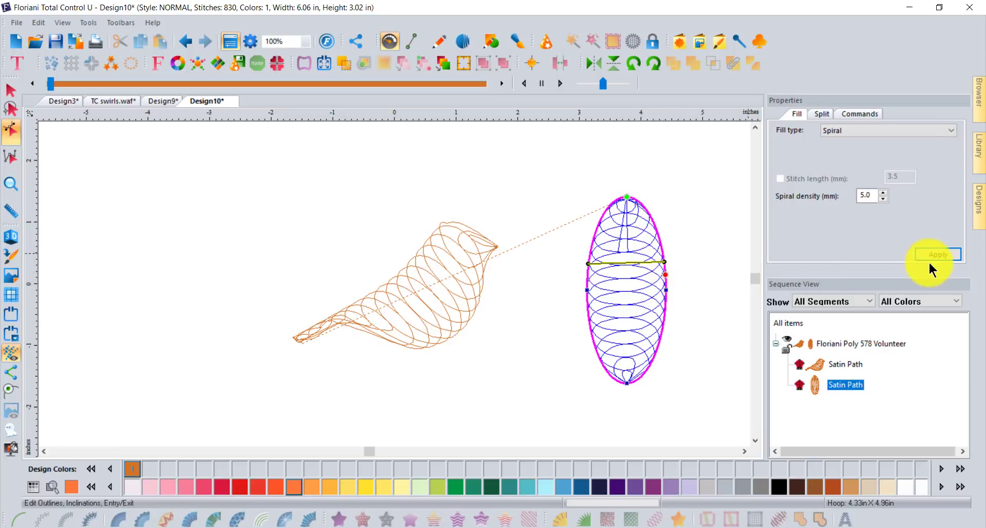
left_click(942, 252)
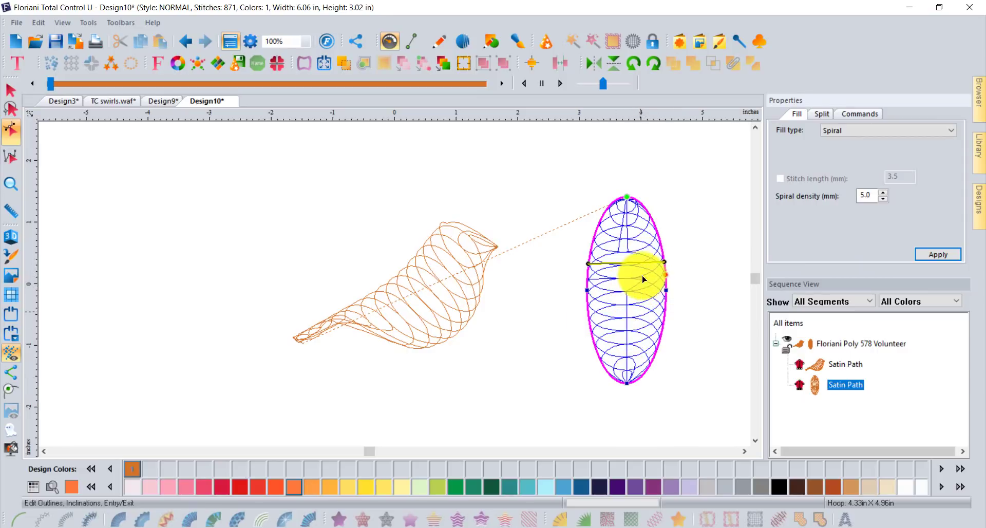
Move the ellipse's exit point to its bottom, nudge the entry up, and apply for 813 stitches.
left_click_drag(667, 279, 629, 394)
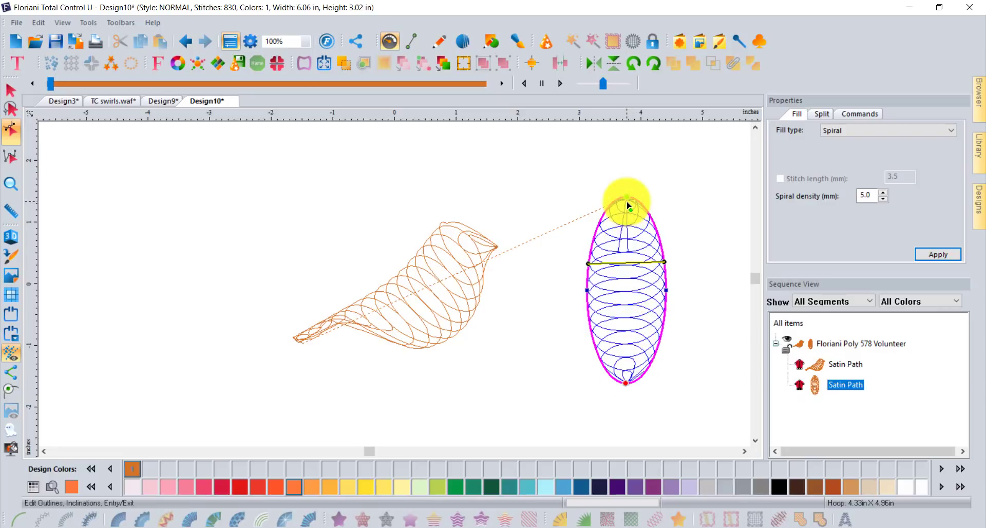
mouse_move(627, 200)
left_mouse_down()
mouse_move(624, 187)
mouse_move(627, 197)
left_mouse_up()
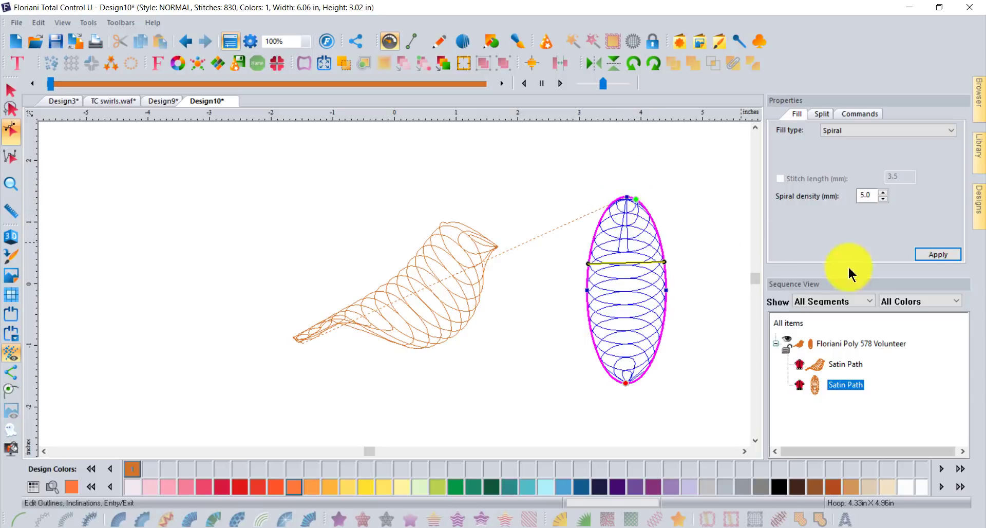
left_click(937, 252)
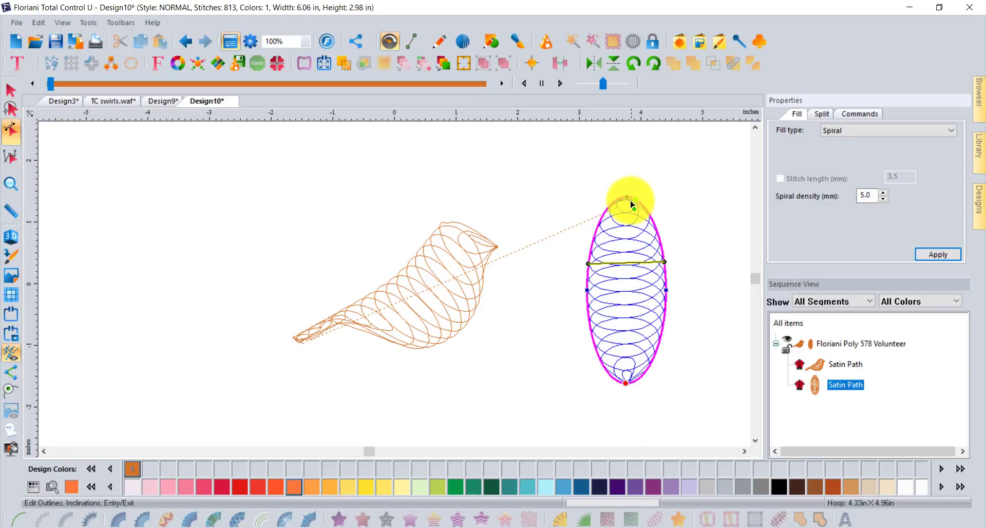
left_click(10, 90)
Draw a 2.99 by 1.07 in rectangle at the upper left and convert it to spiral satin.
left_click(226, 162)
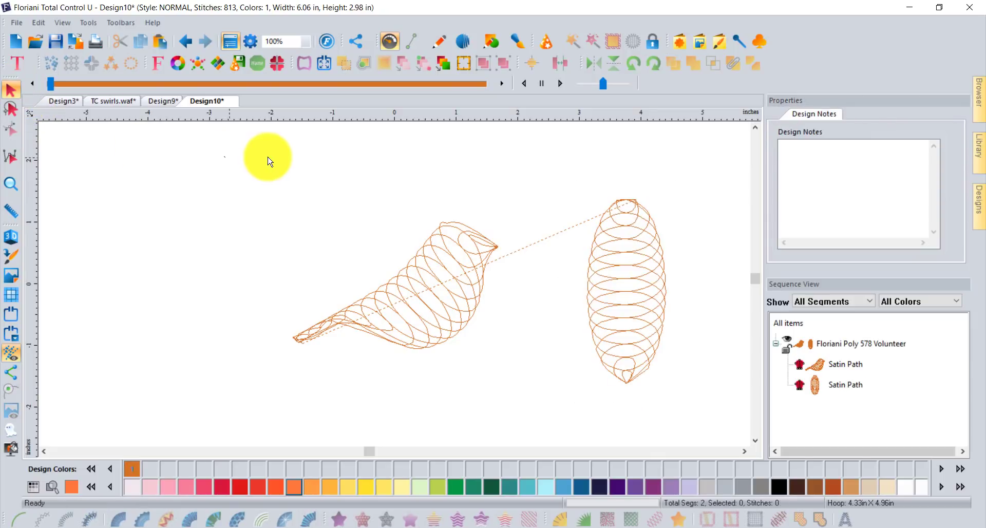
left_click(495, 42)
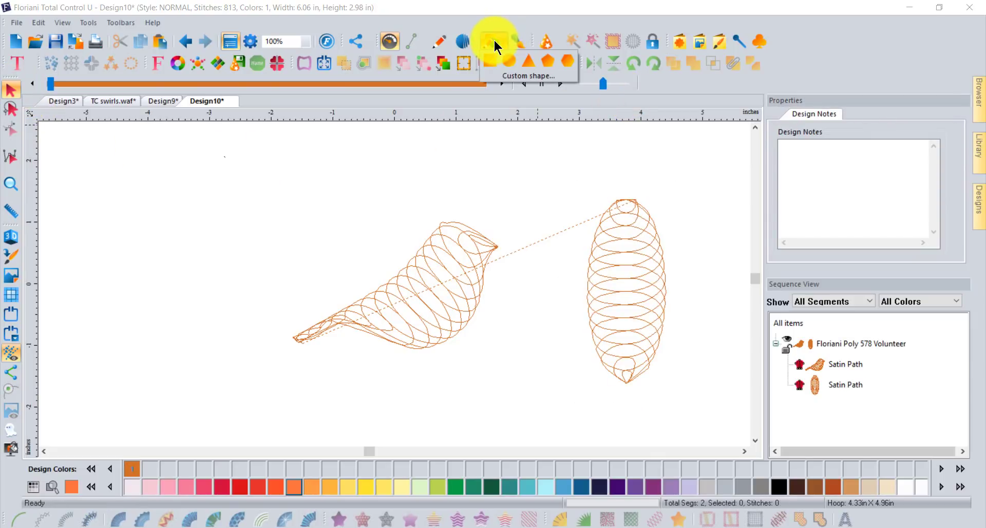
left_click(492, 60)
left_click_drag(112, 175, 296, 241)
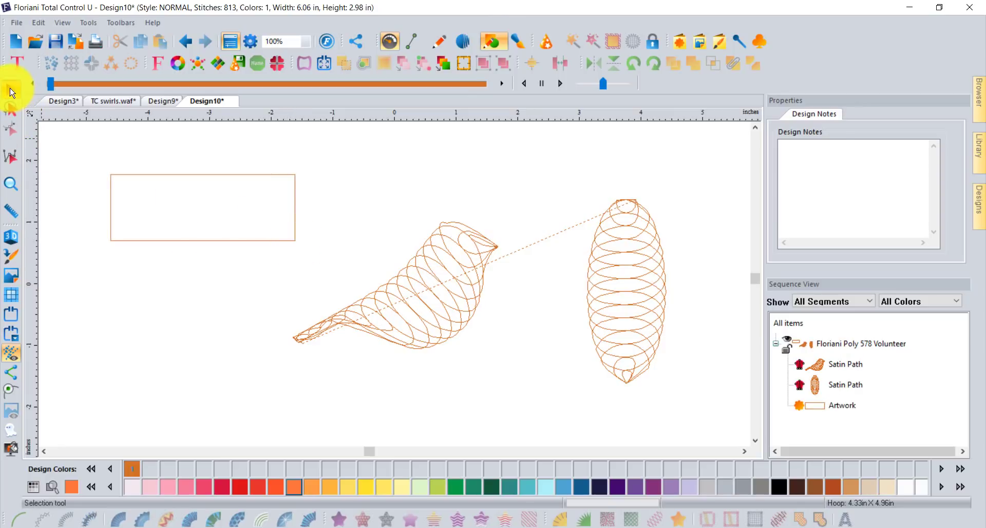
left_click(11, 96)
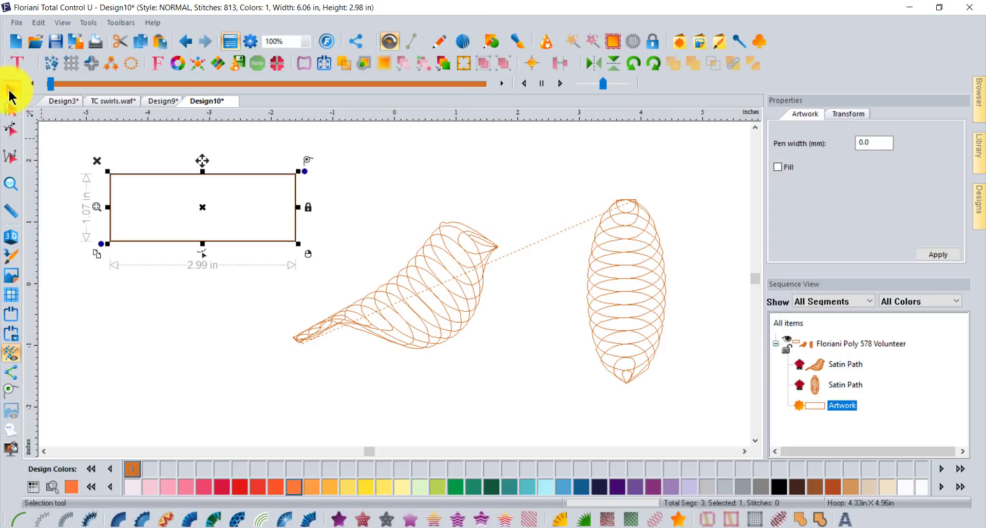
left_click(186, 521)
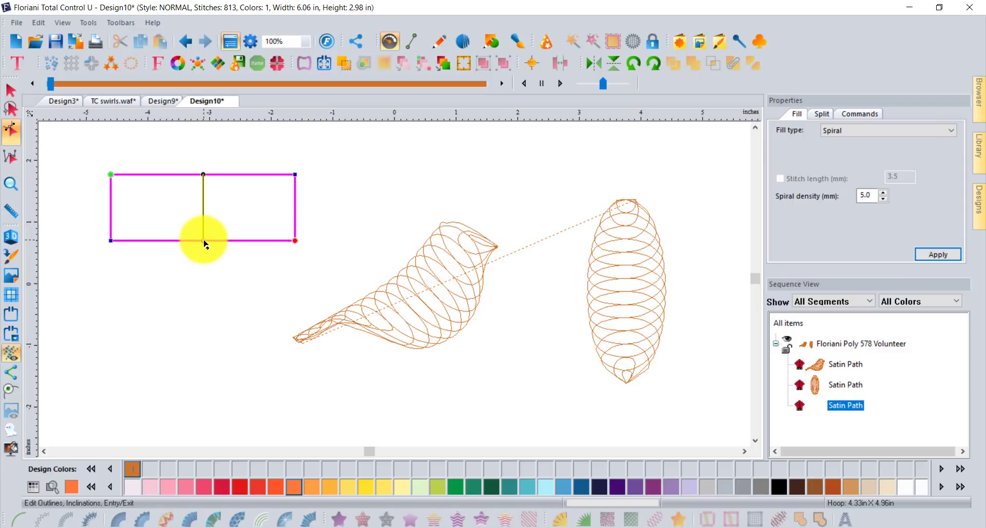
Slant the rectangle's direction line, add a second slanted one at right, entry bottom, exit top.
left_click_drag(204, 243, 130, 254)
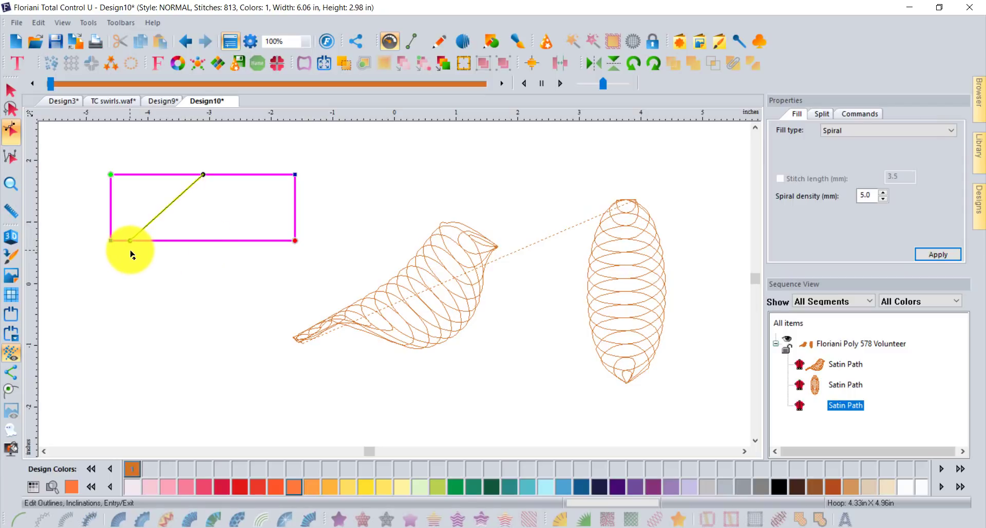
left_click_drag(294, 212, 257, 250)
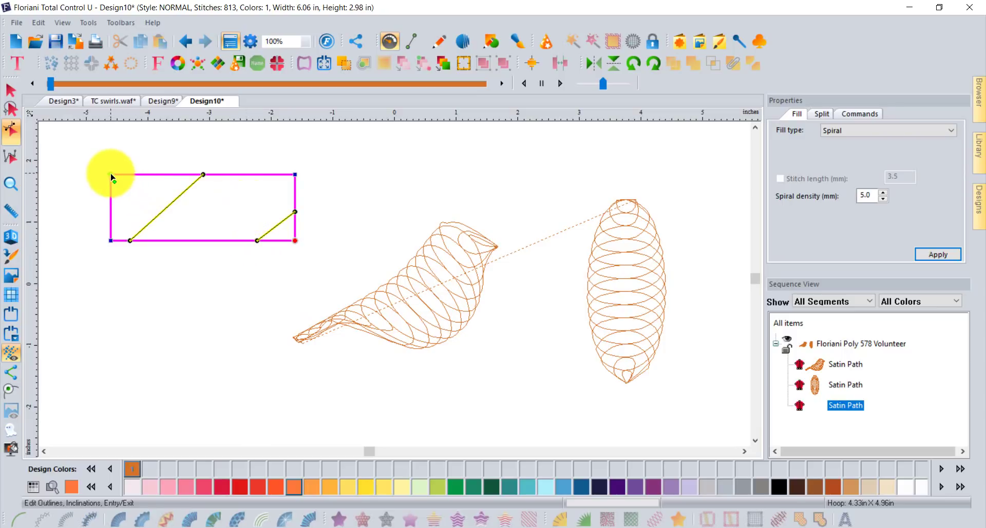
left_click_drag(112, 177, 171, 246)
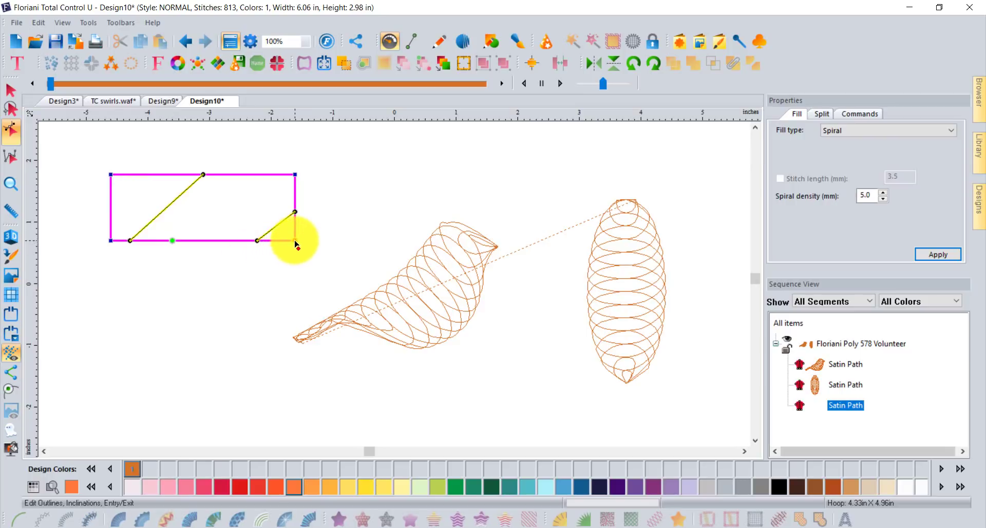
left_click_drag(296, 244, 257, 175)
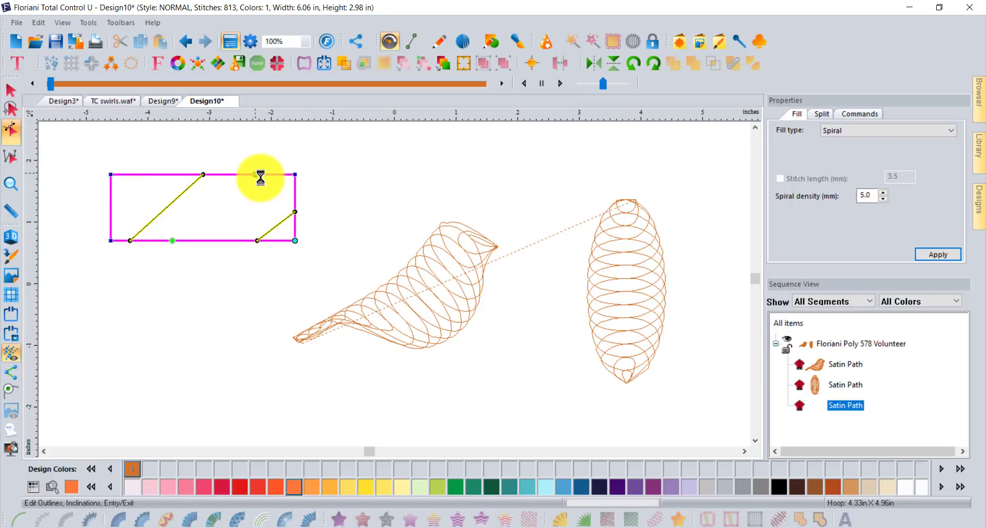
Return the entry to the top-left, set exit at bottom-right, and regenerate to 1214 stitches.
left_click(323, 193)
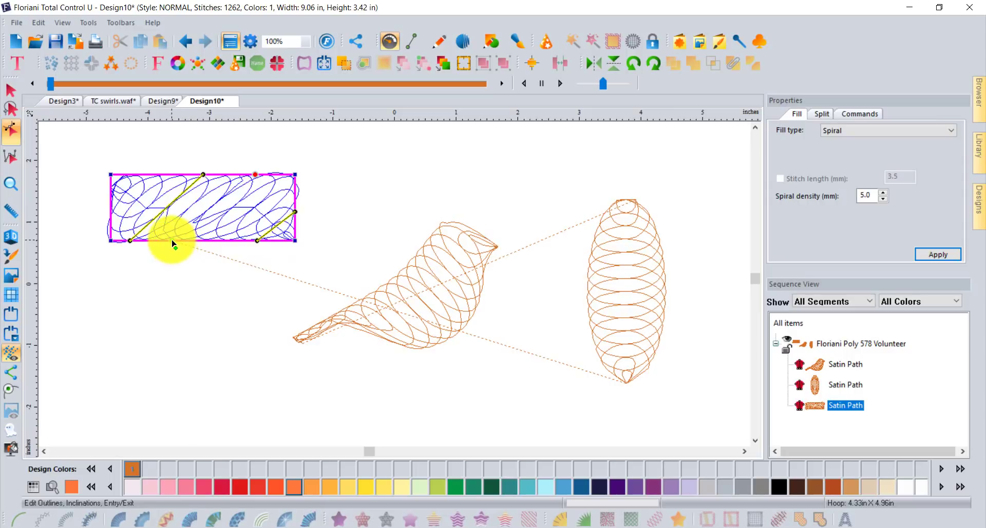
left_click_drag(173, 244, 110, 176)
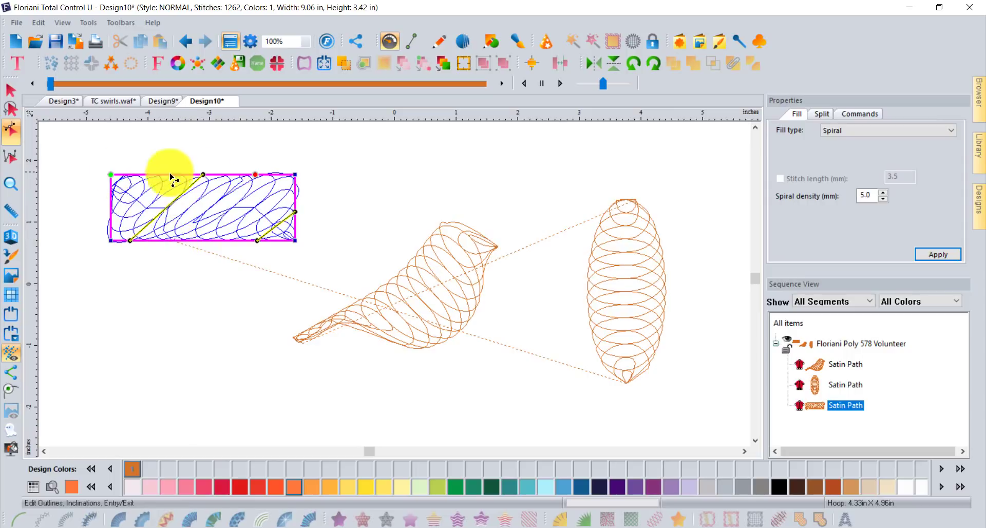
left_click(937, 255)
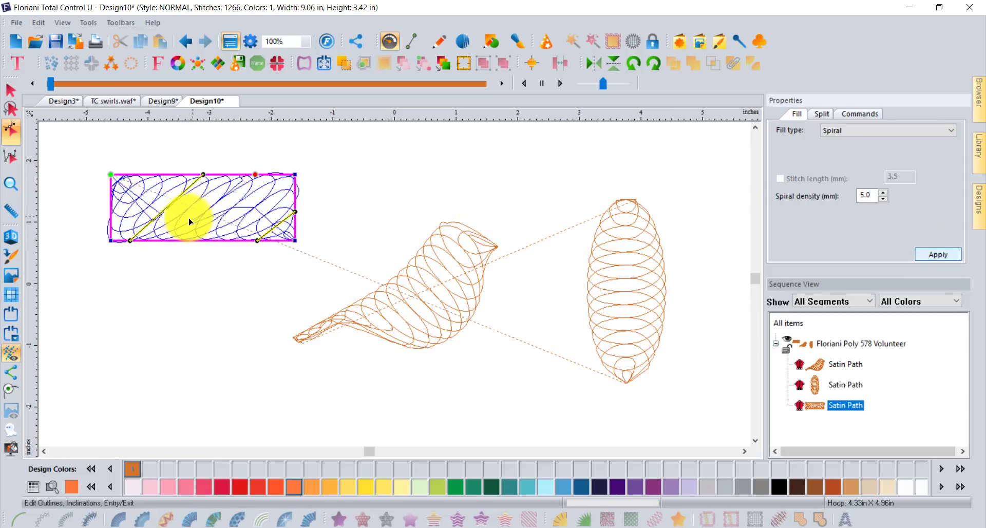
left_click(255, 175)
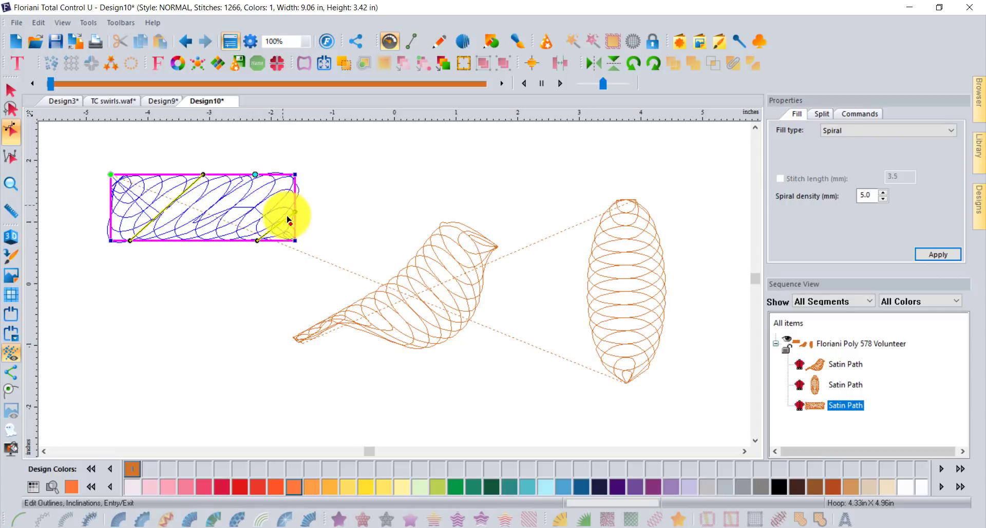
left_click(938, 256)
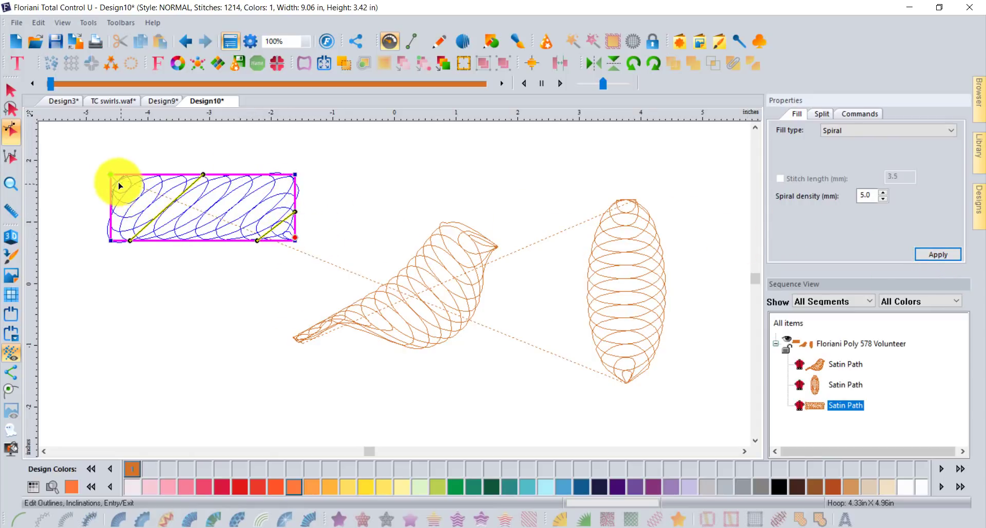
left_click(10, 91)
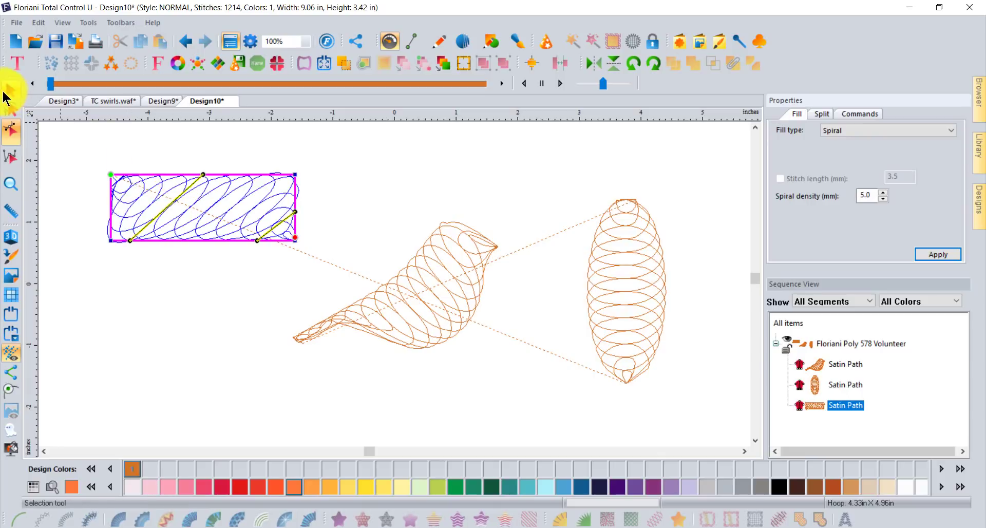
Deselect the rectangle and switch to the TC swirls.waf design.
left_click(180, 138)
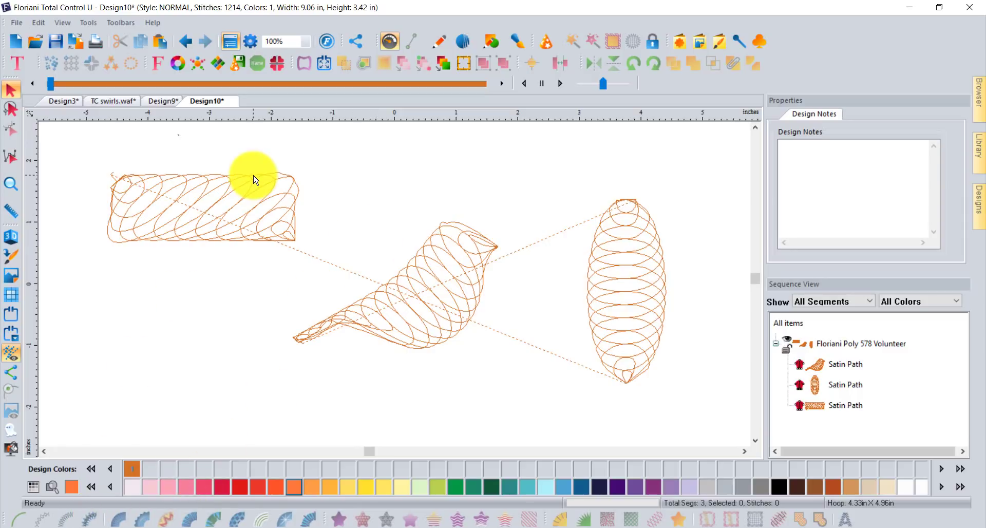
left_click(110, 100)
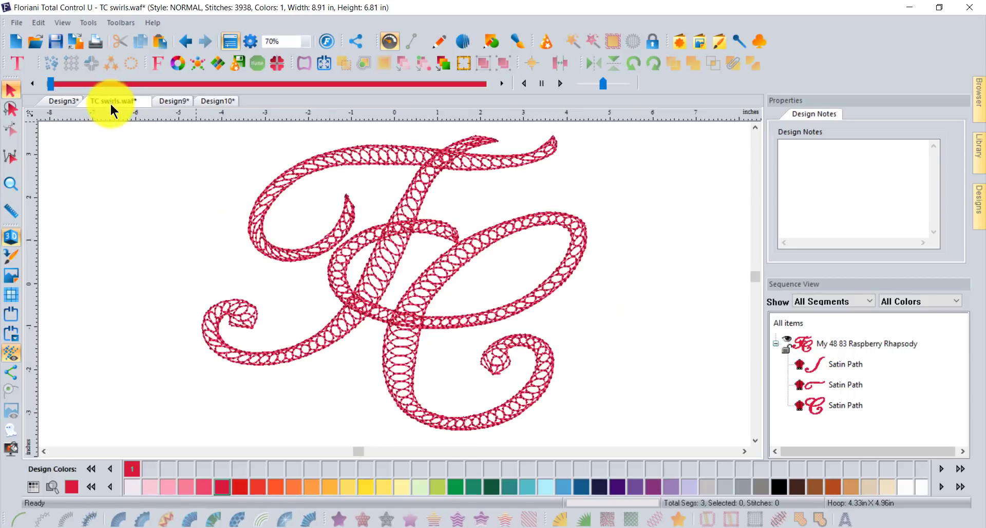
In a new design, add lettering reading 'TC' in place of the MY TEXT placeholder.
left_click(15, 42)
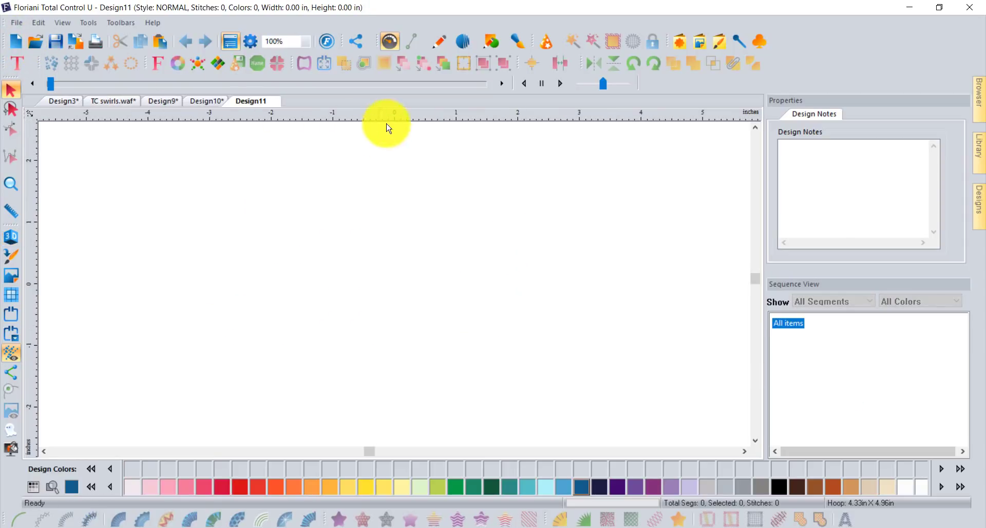
left_click(17, 62)
left_click(12, 88)
left_click(279, 254)
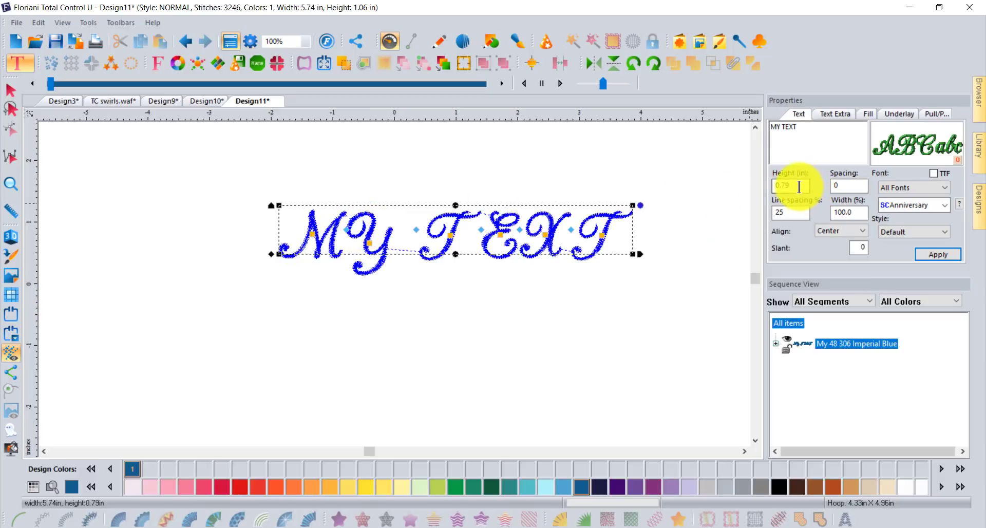
left_click_drag(800, 127, 712, 125)
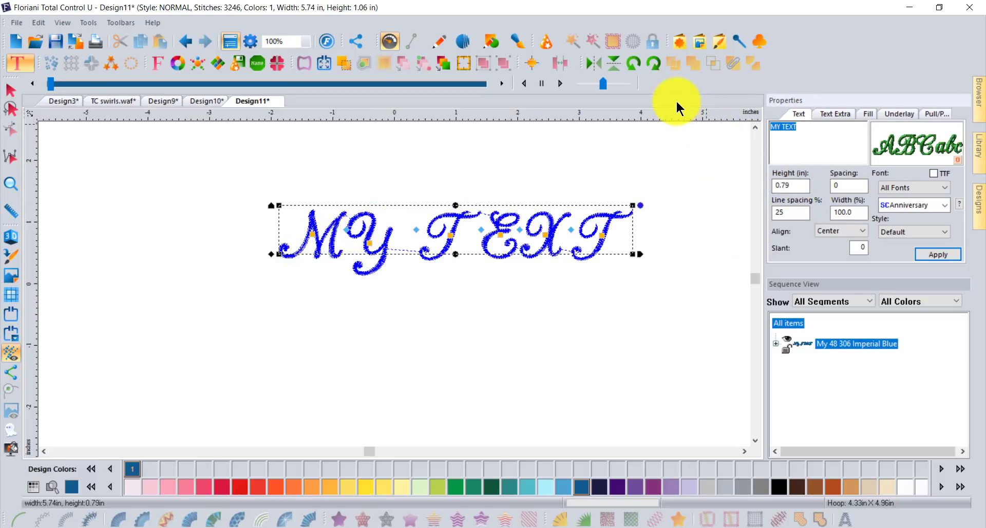
type("TC")
left_click(936, 255)
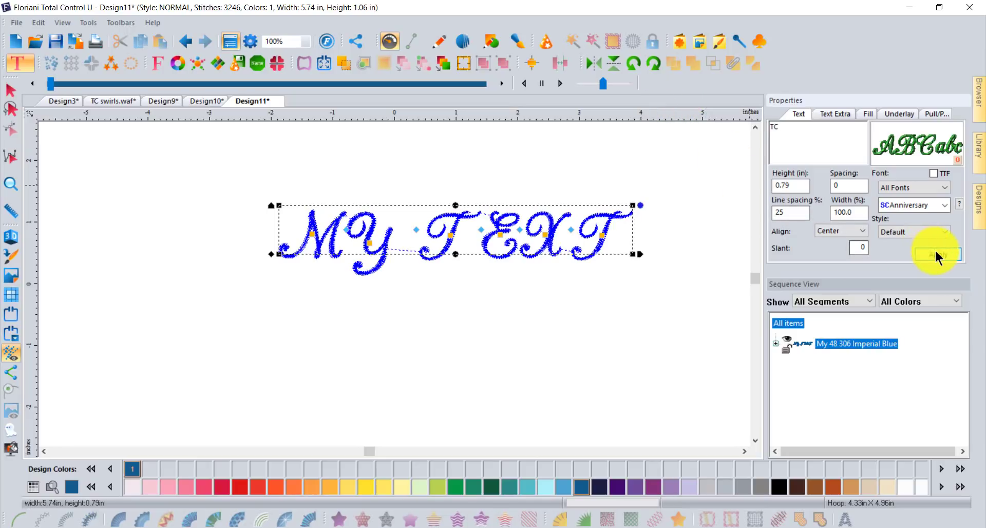
Break the TC lettering apart into separate T and C letters and select the C.
left_click(6, 93)
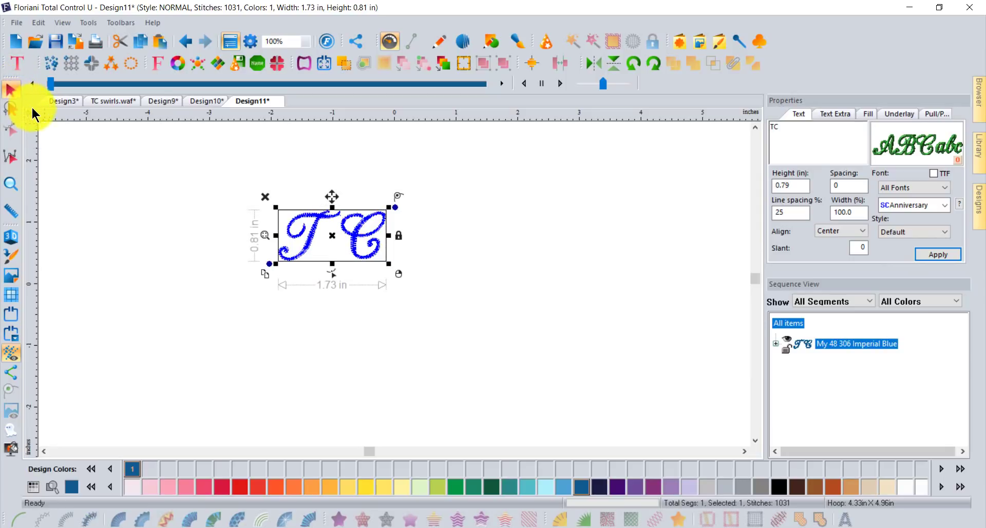
right_click(354, 231)
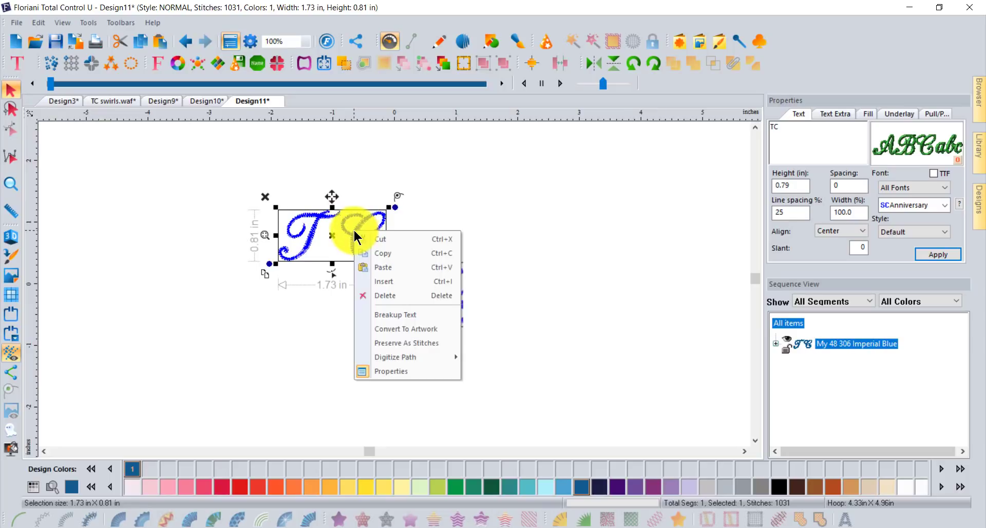
left_click(419, 322)
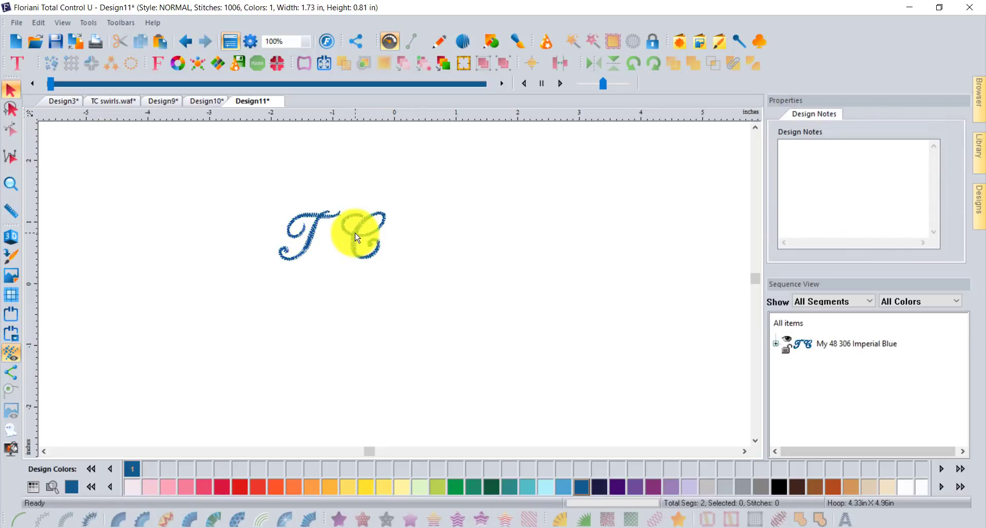
left_click(360, 216)
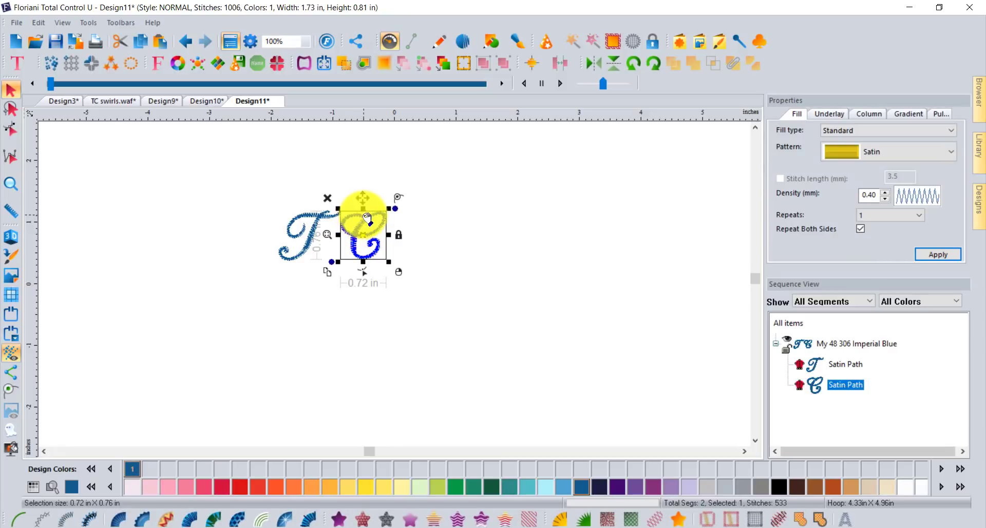
Convert the C to spiral satin and scale it up to about 2.99 by 3.17 inches.
left_click(191, 517)
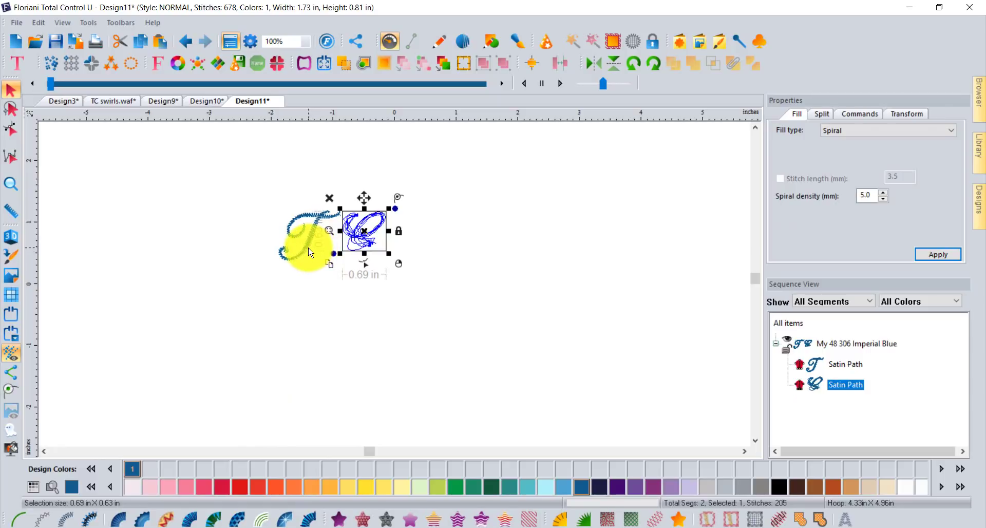
key("plus")
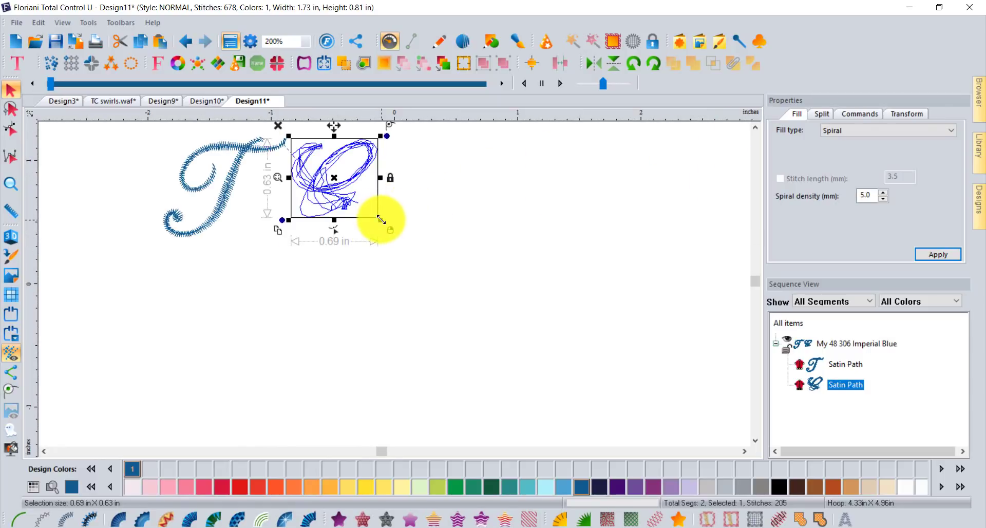
left_click_drag(380, 220, 557, 329)
key("minus")
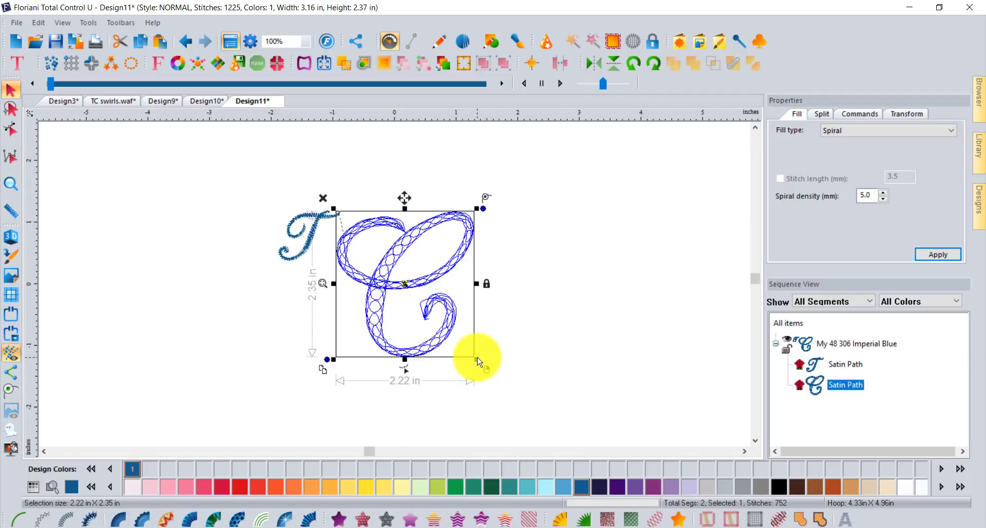
left_click_drag(476, 361, 546, 392)
scroll(461, 321, "down", 2)
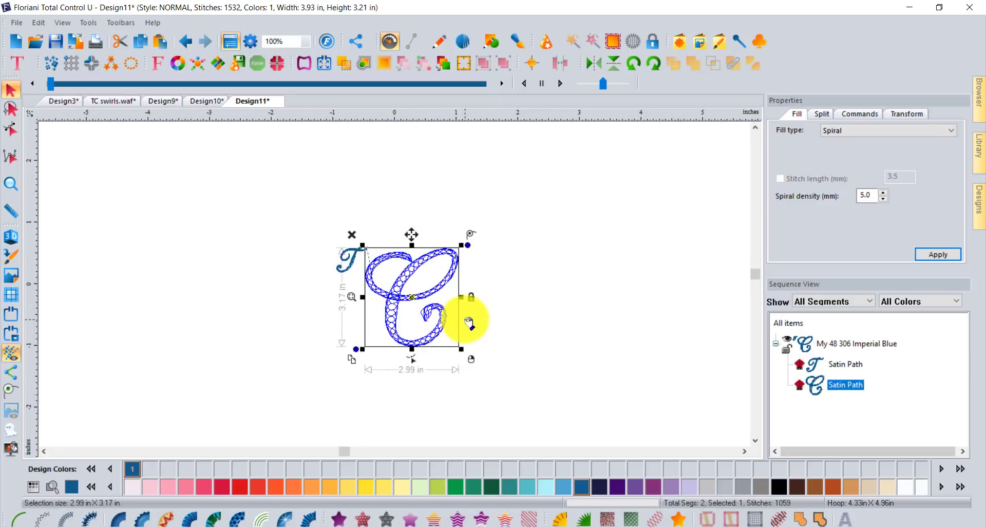
Give the T letter a spiral satin fill and enlarge it.
left_click(347, 269)
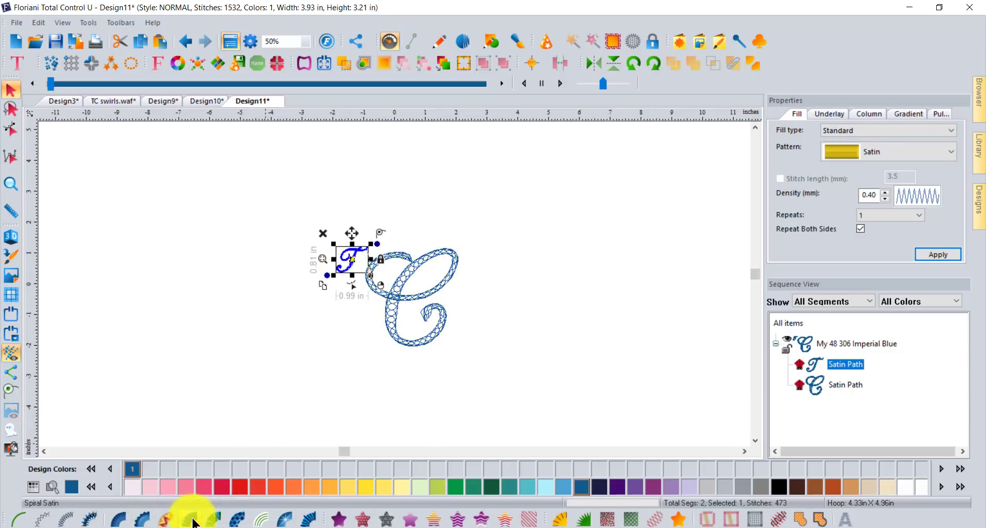
left_click(193, 522)
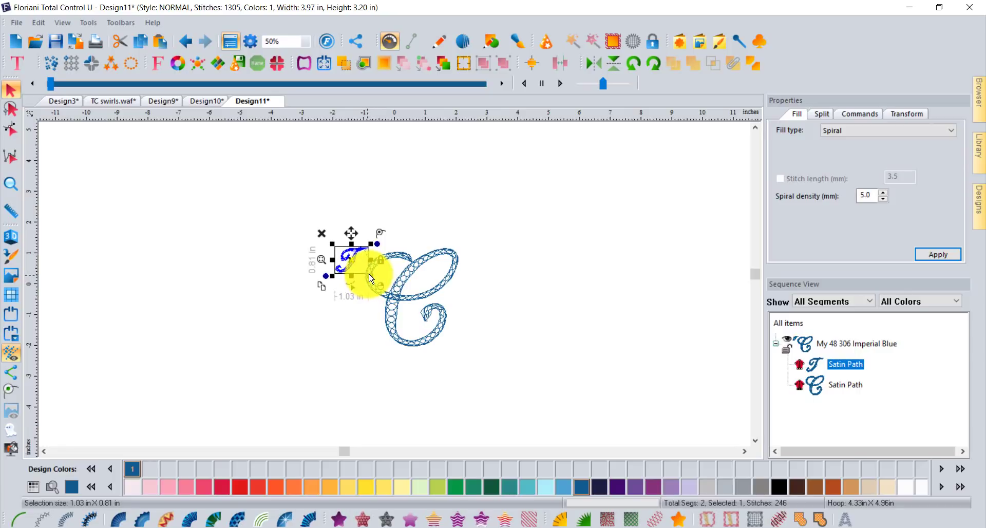
left_click_drag(371, 277, 451, 345)
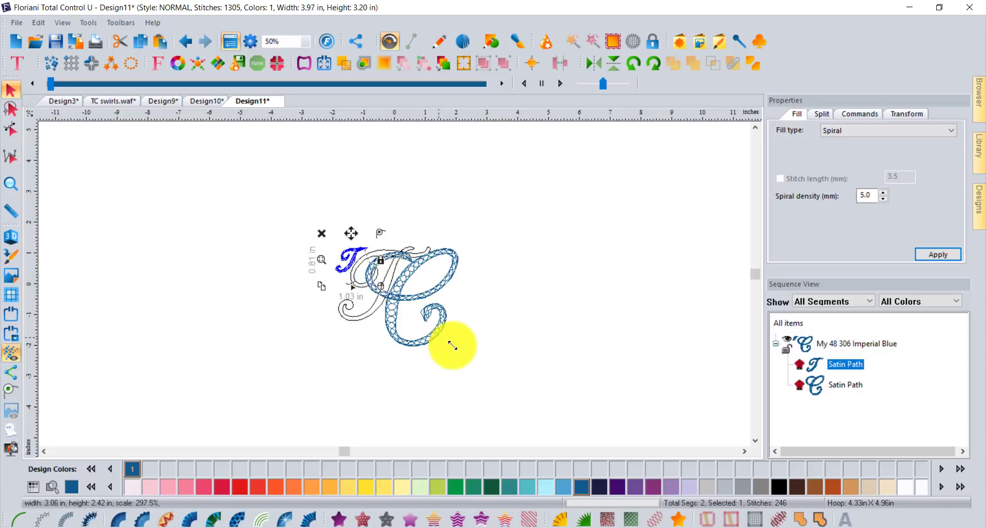
Enlarge the T a bit more and position it over the C to form the interlocking monogram.
left_click_drag(364, 332, 240, 242)
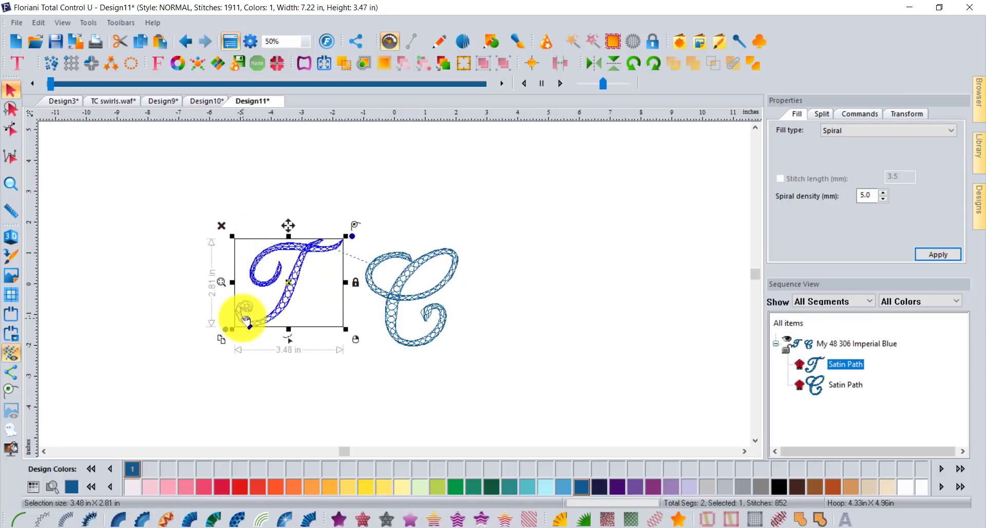
left_click(403, 297)
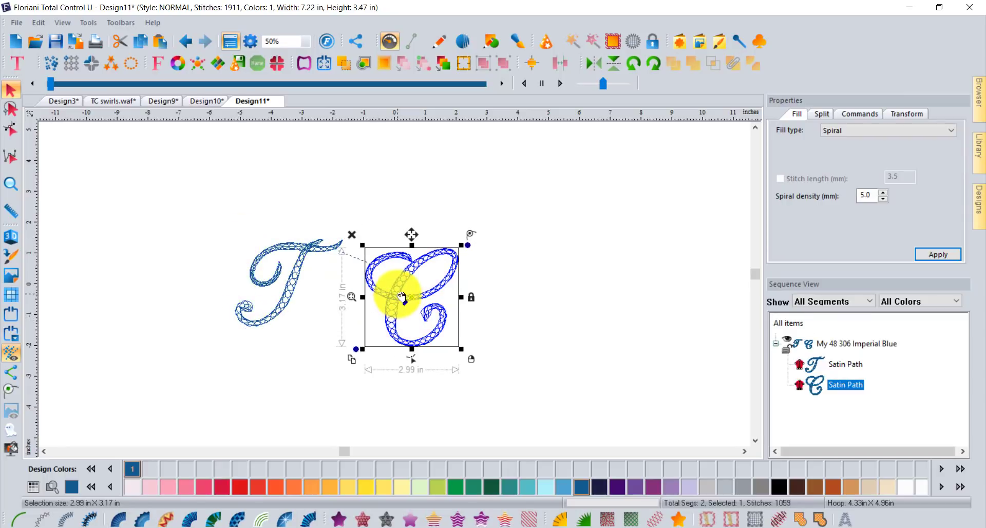
left_click(297, 284)
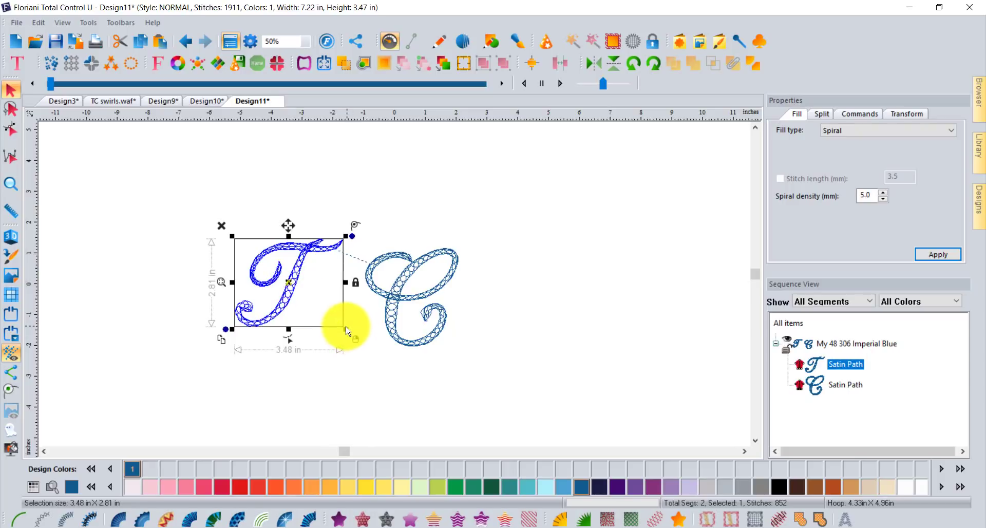
left_click_drag(343, 328, 371, 352)
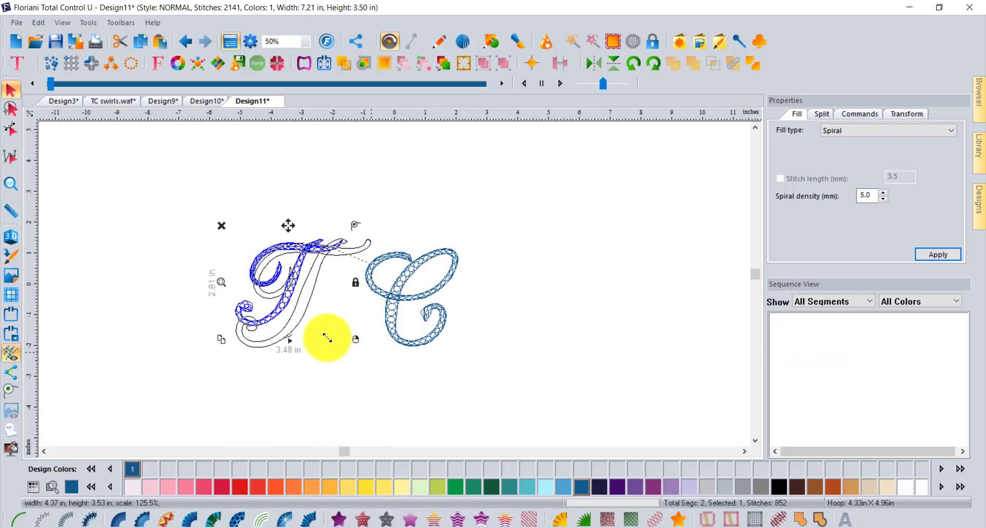
left_click_drag(325, 338, 386, 285)
left_click(516, 267)
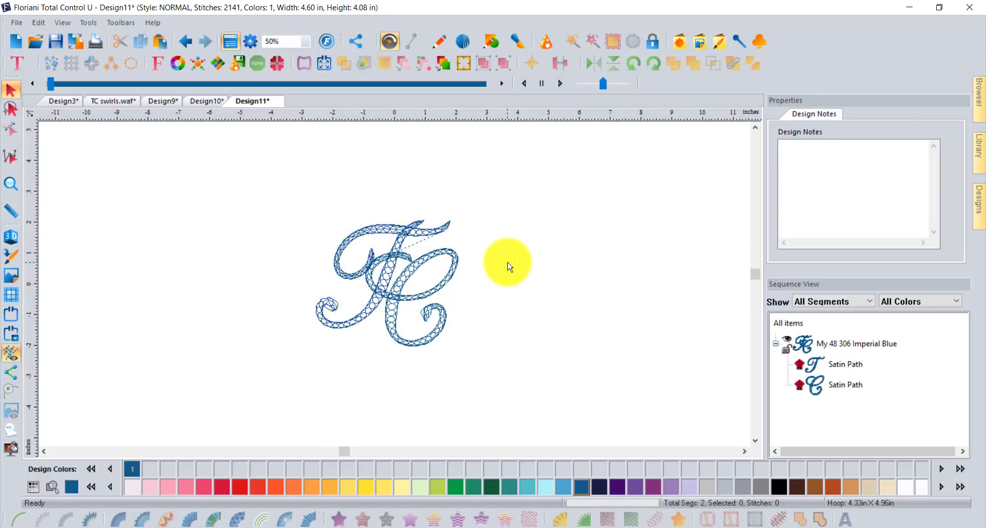